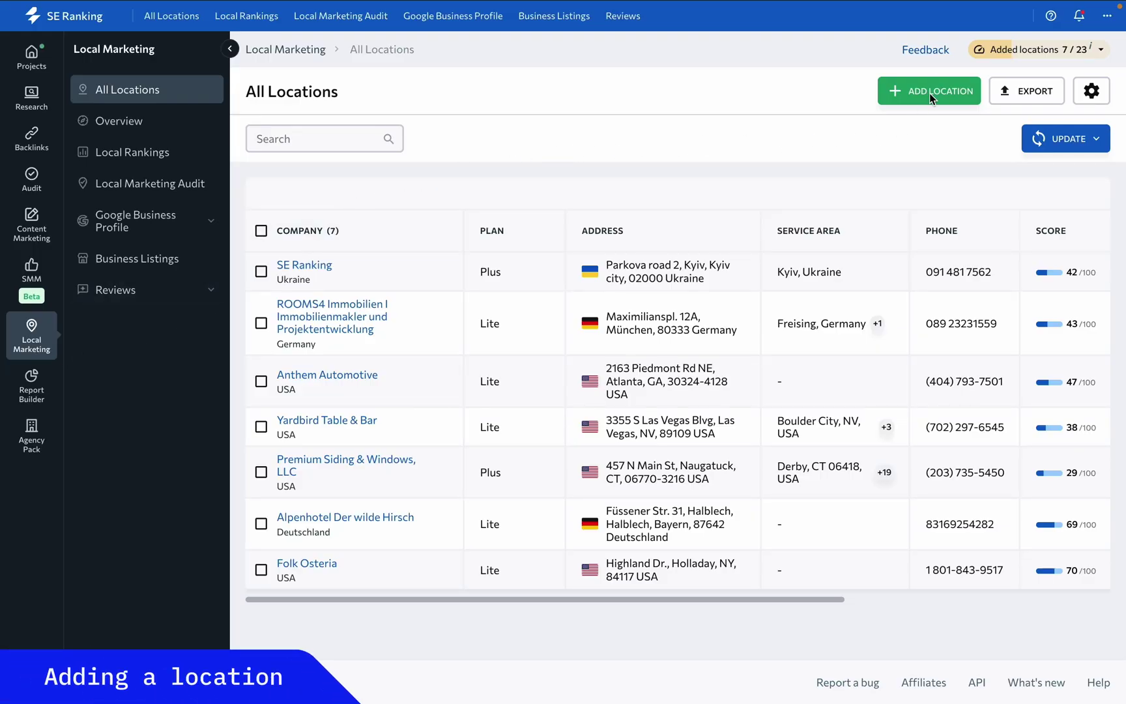
Step: Add the Palo Alto SE Ranking location from the Choose locations list, raising the count to 8 / 23
left_click(930, 93)
left_click(167, 251)
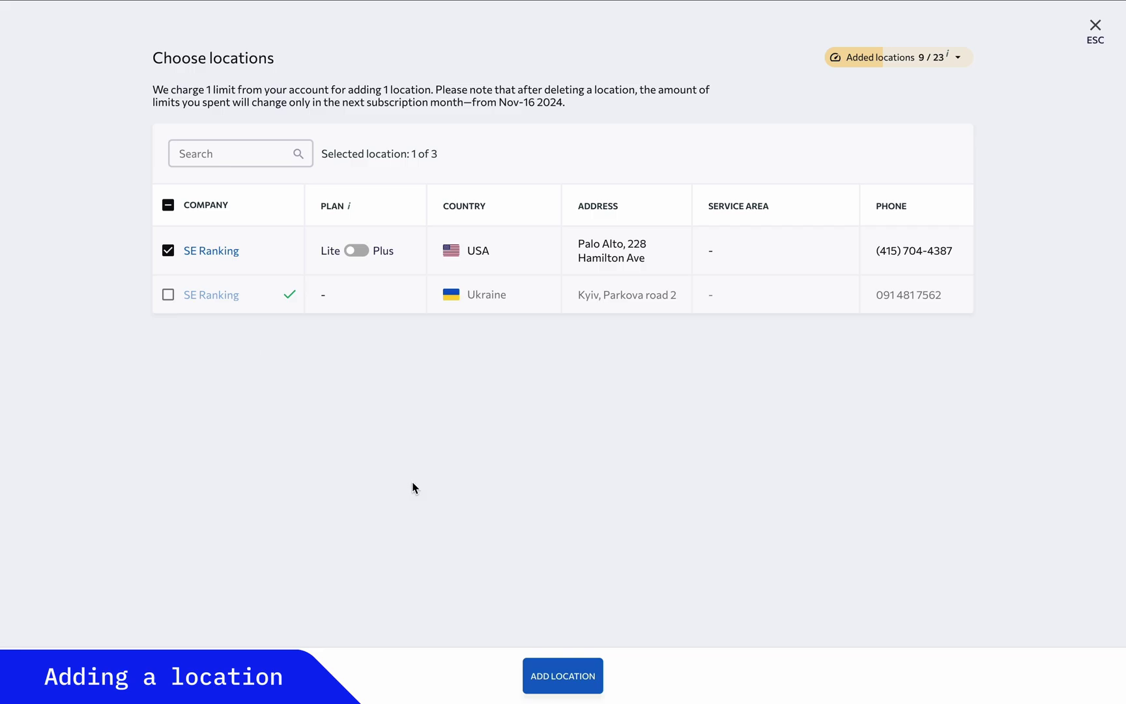
left_click(561, 673)
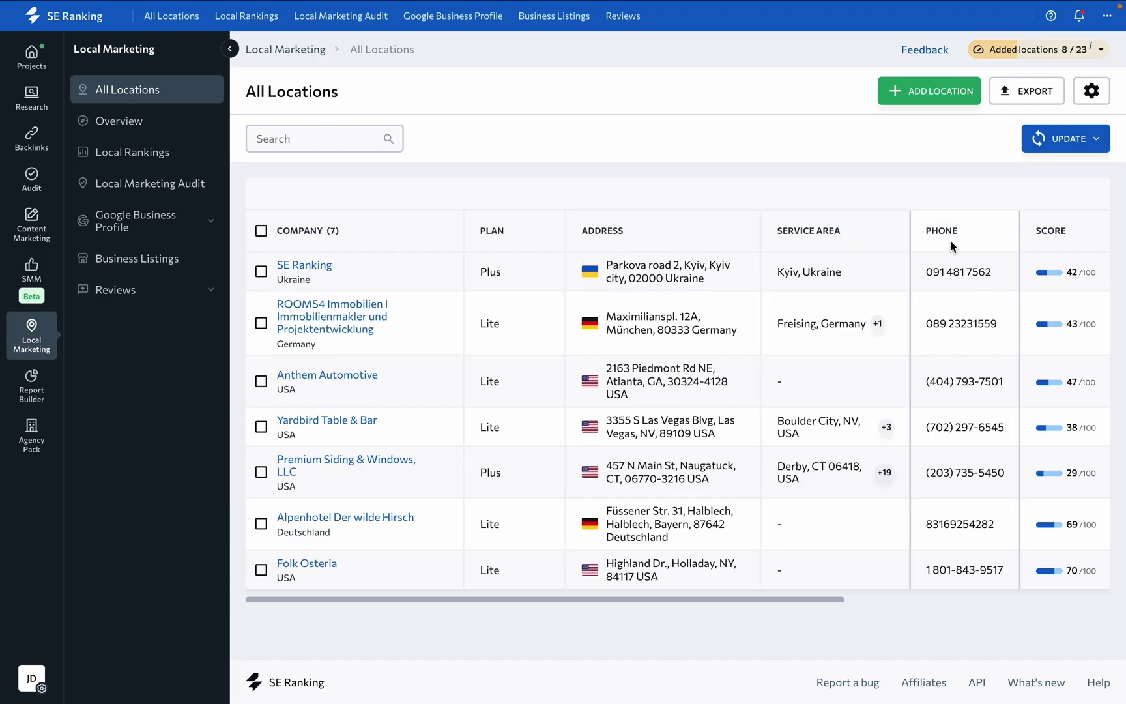
scroll(952, 246, "right", 3)
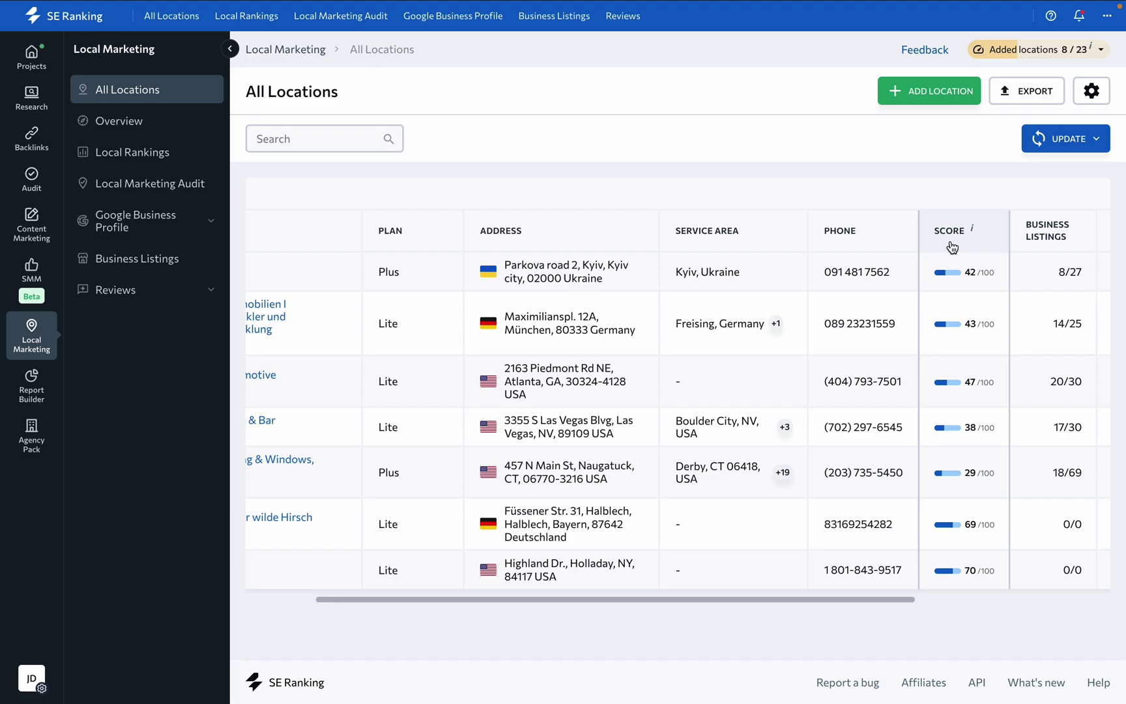
scroll(952, 246, "right", 5)
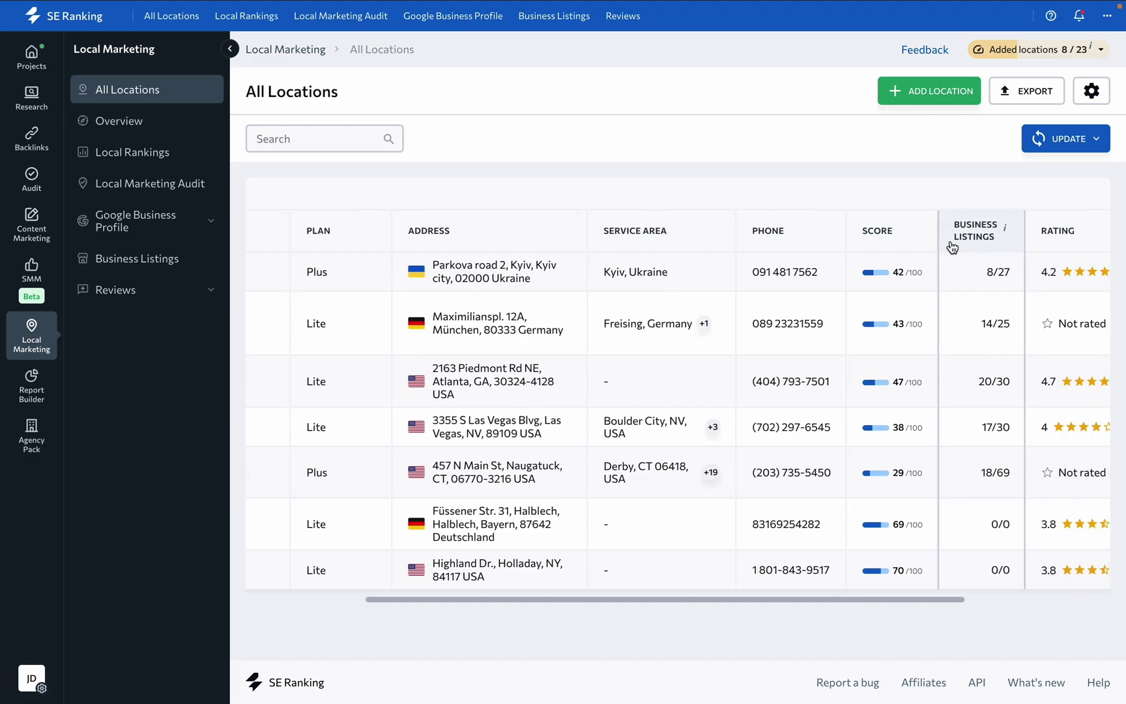
scroll(952, 247, "right", 2)
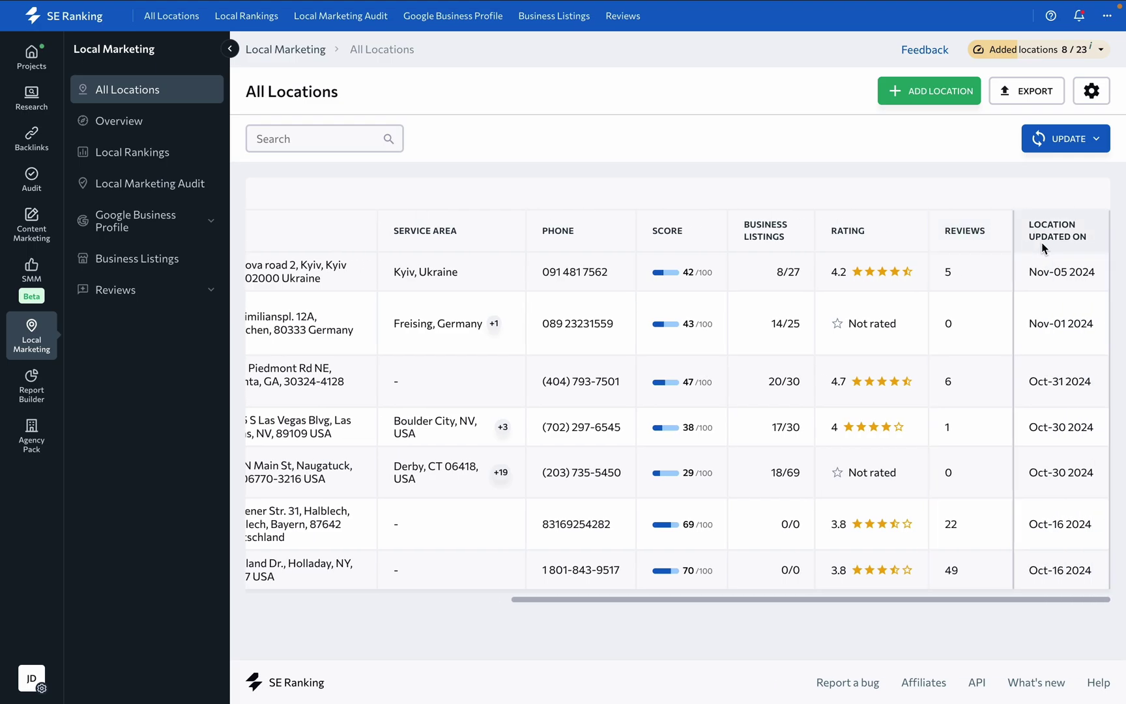
scroll(1043, 248, "left", 7)
left_click(445, 324)
Step: Preview ROOMS4's Upgrade to Plus offer and its Manage access window, closing both
left_click(460, 350)
key("Escape")
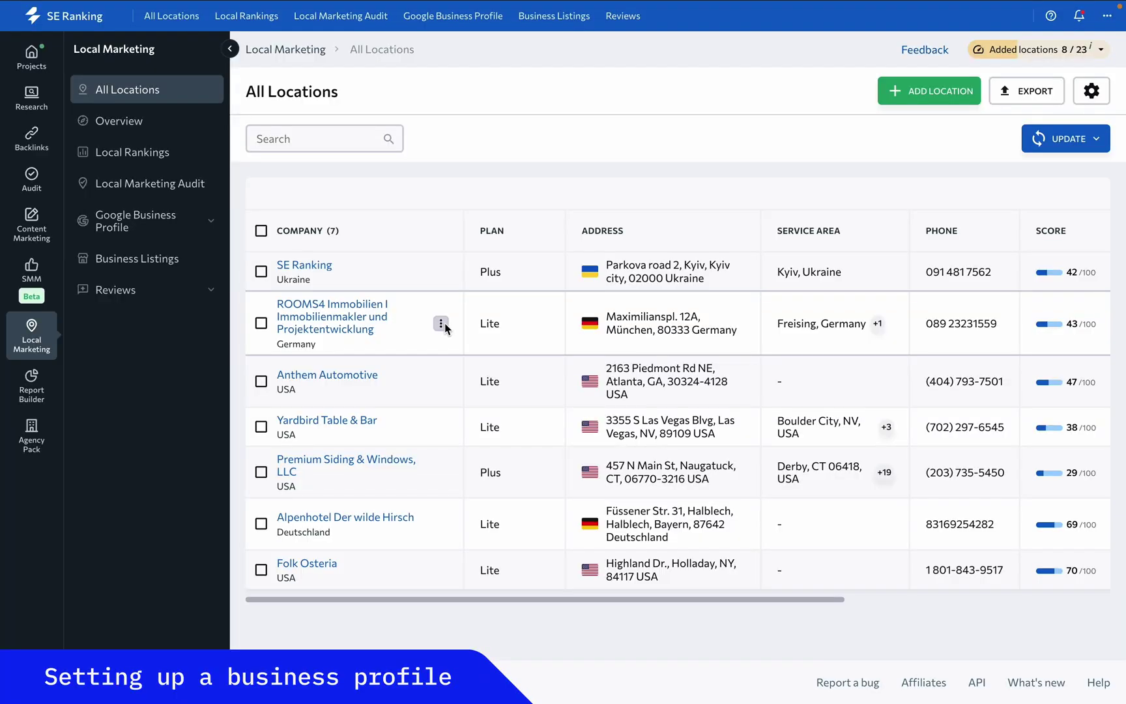
left_click(444, 322)
left_click(470, 377)
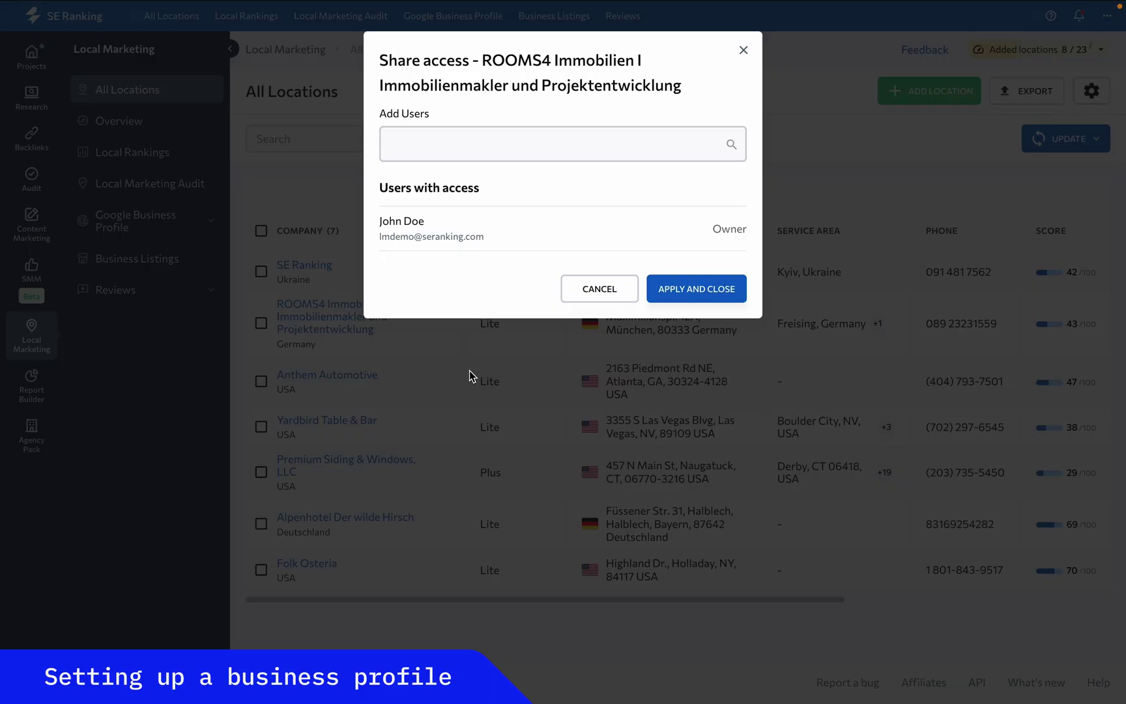
key("Escape")
Step: Open Edit location info for SE Ranking and review its categories, hours and contact details
left_click(441, 271)
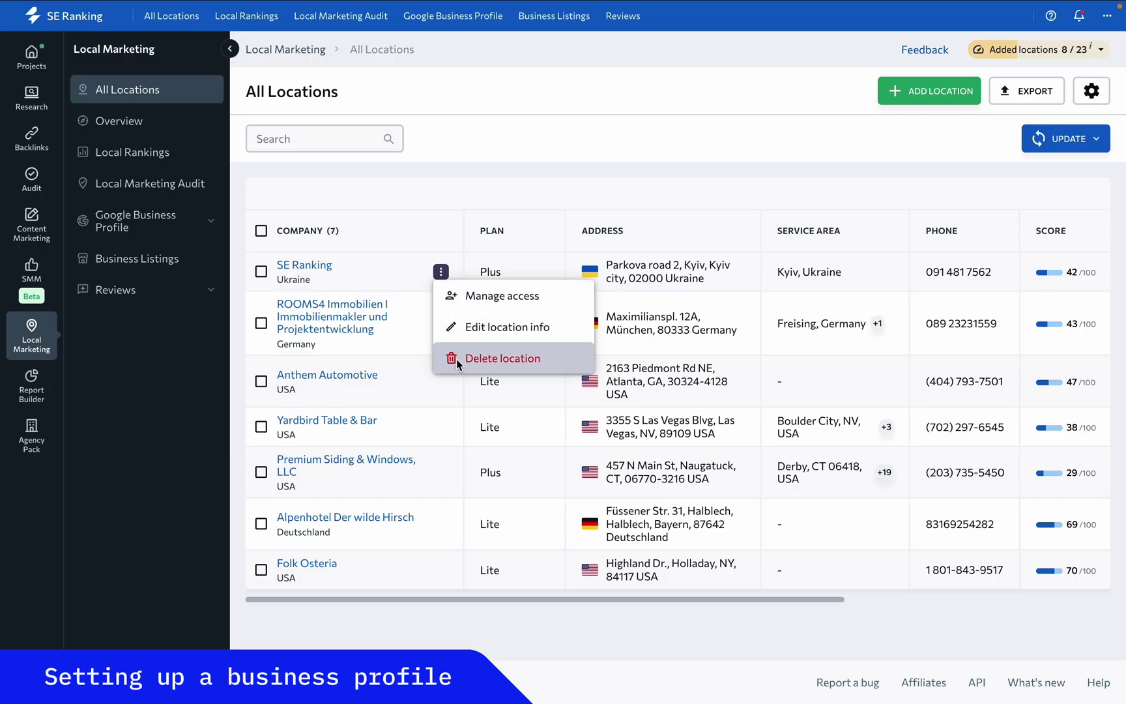
left_click(453, 333)
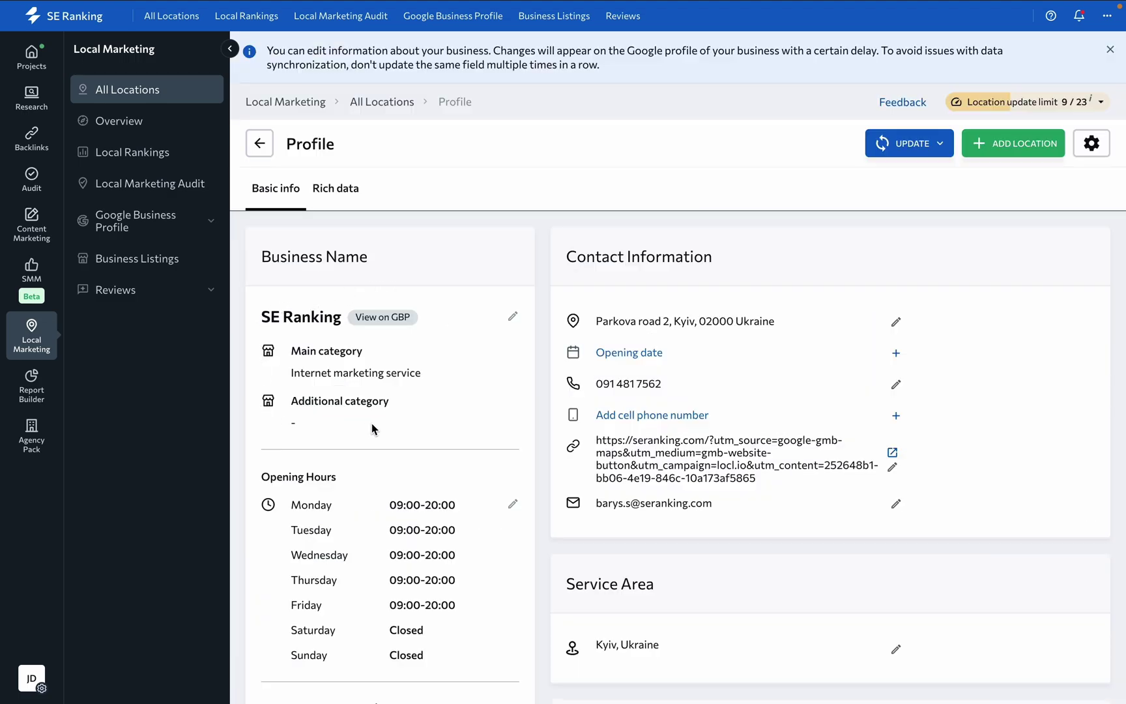
scroll(377, 428, "down", 2)
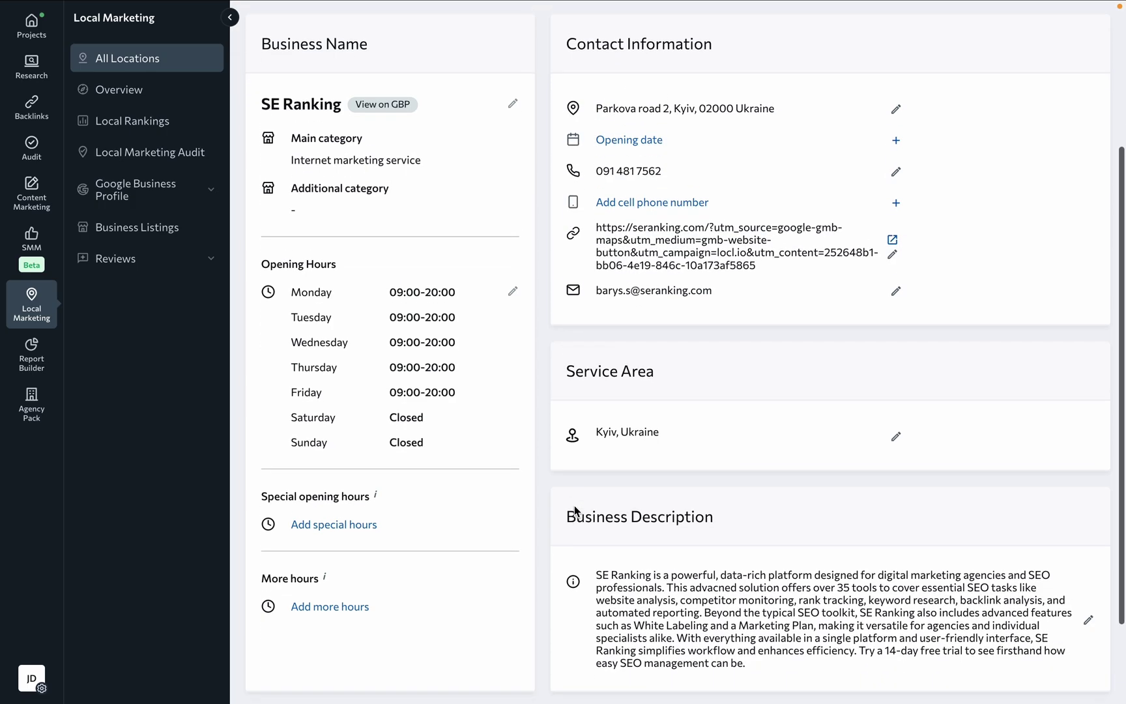
scroll(575, 505, "down", 2)
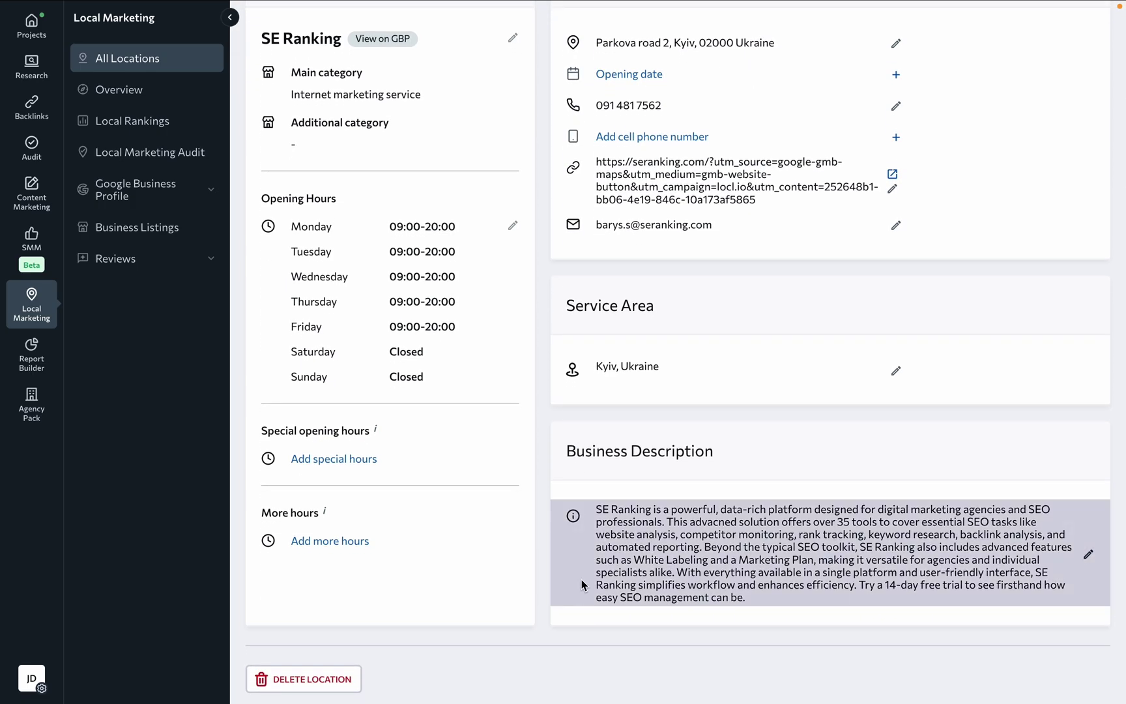
scroll(548, 474, "up", 2)
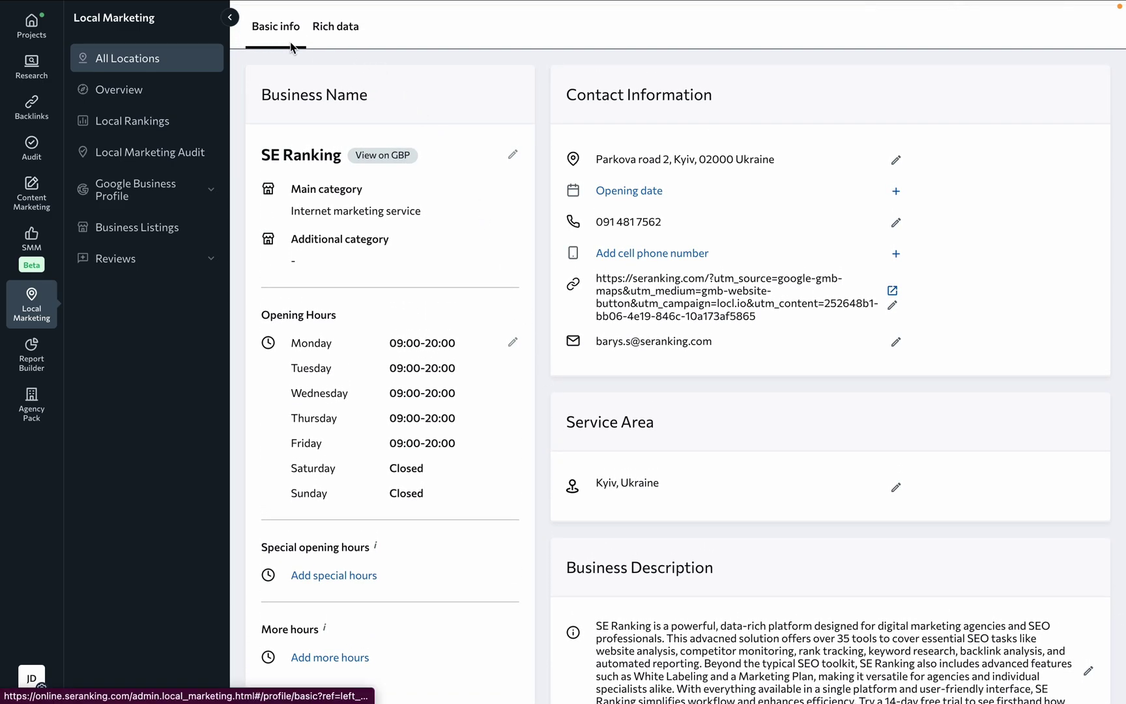
Step: Browse the location's Rich data attributes, then check the update options and schedule settings
left_click(335, 38)
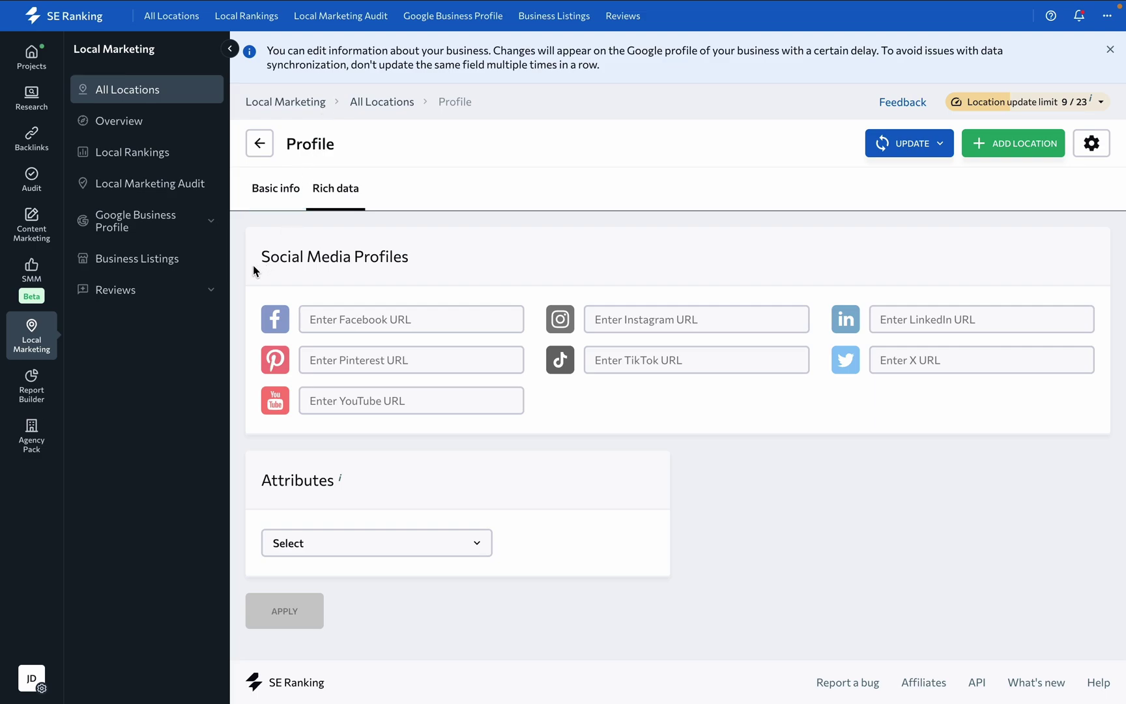
left_click(413, 543)
left_click(259, 143)
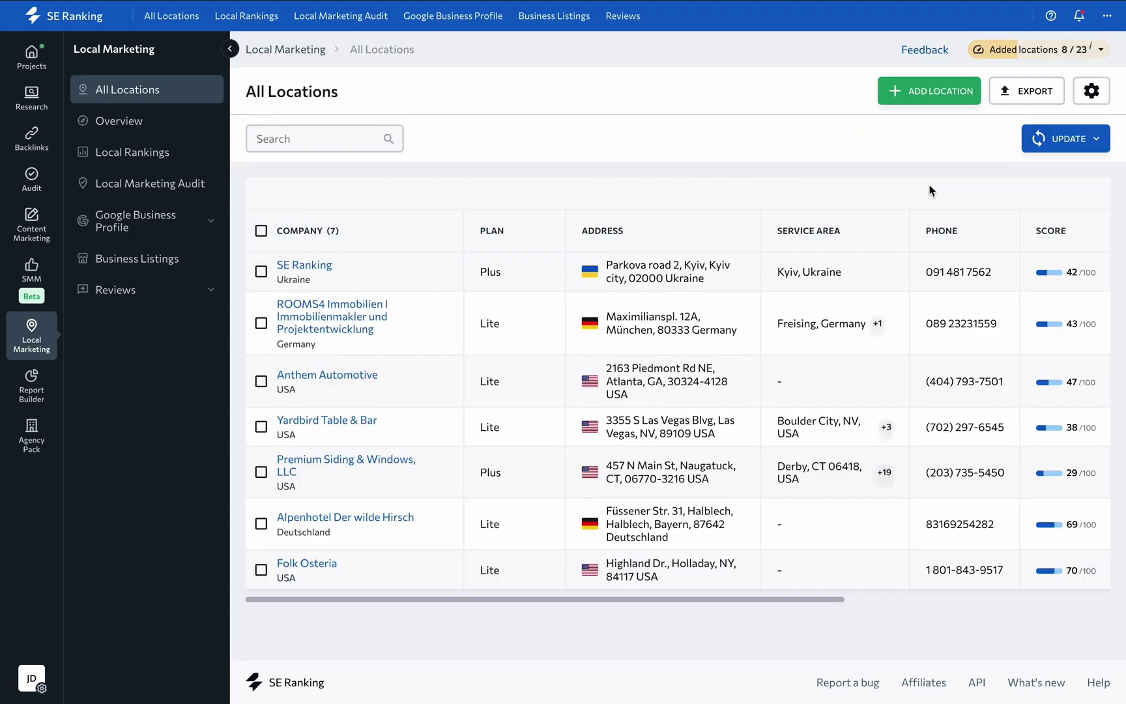
left_click(1071, 140)
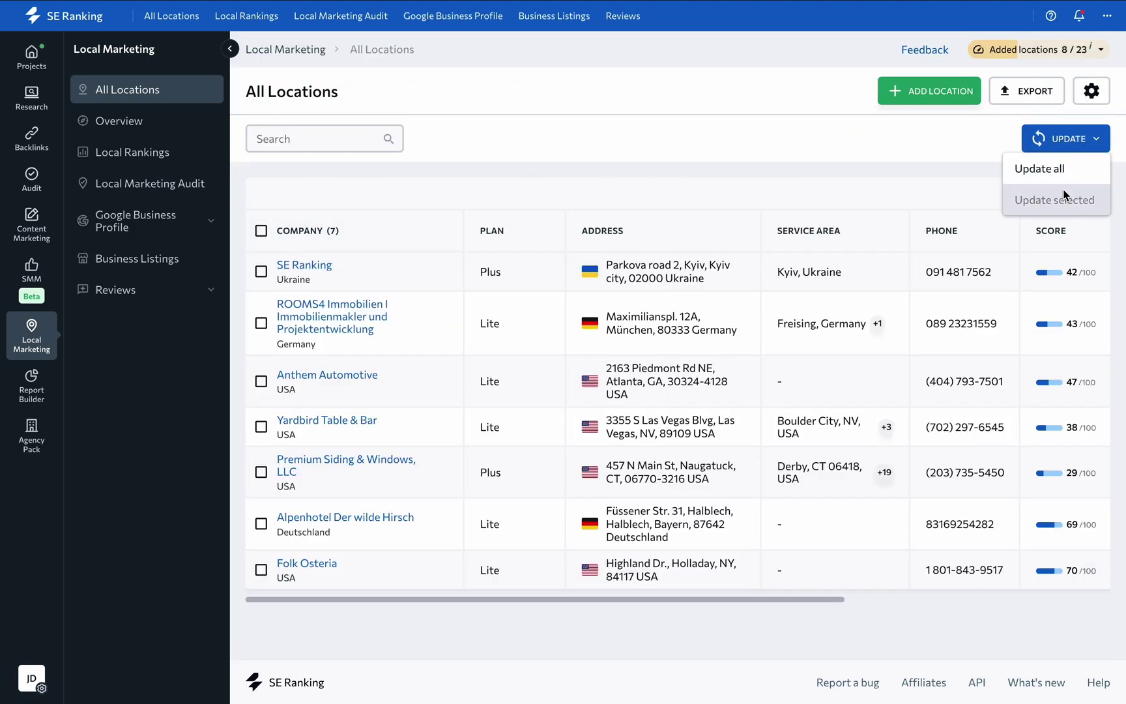
left_click(1092, 92)
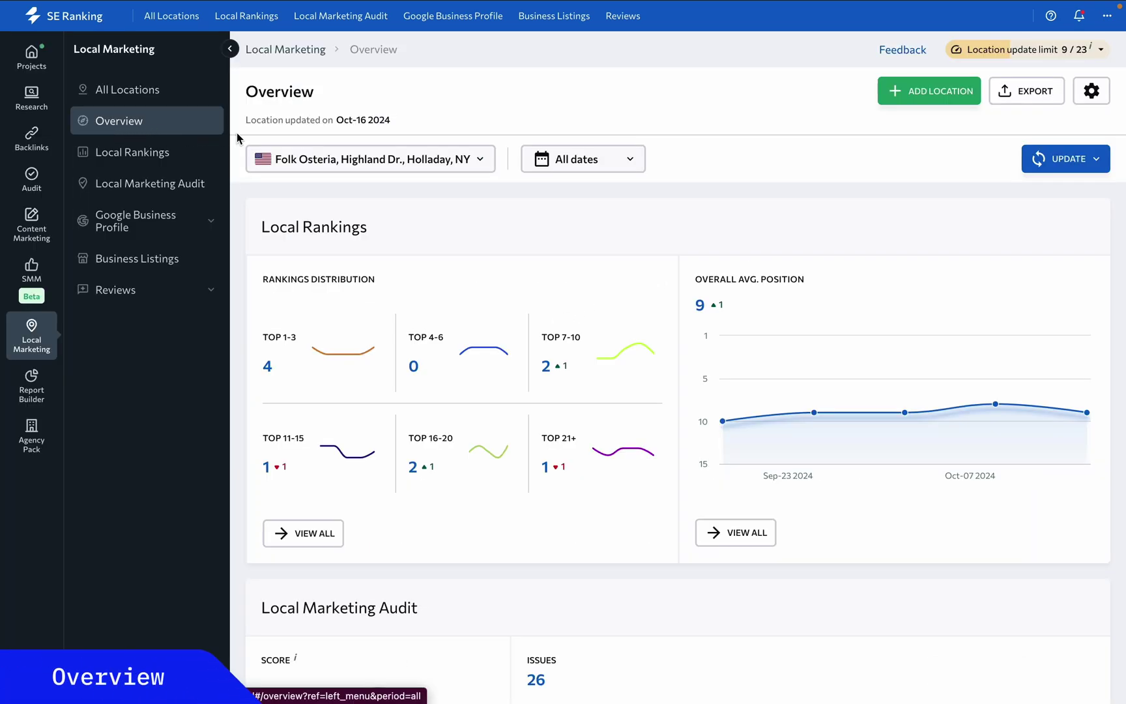
Step: Scroll through Folk Osteria's Overview sections on rankings, audit score, profile views, listings and reviews
scroll(236, 138, "down", 3)
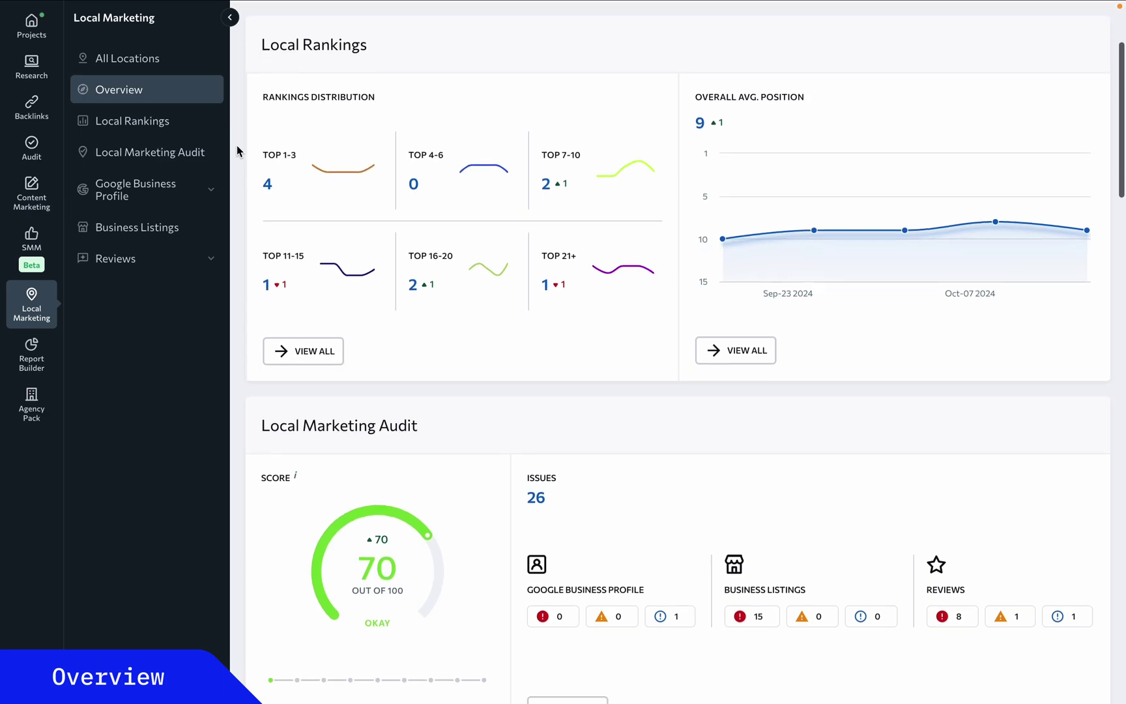
scroll(236, 147, "down", 3)
scroll(236, 151, "down", 10)
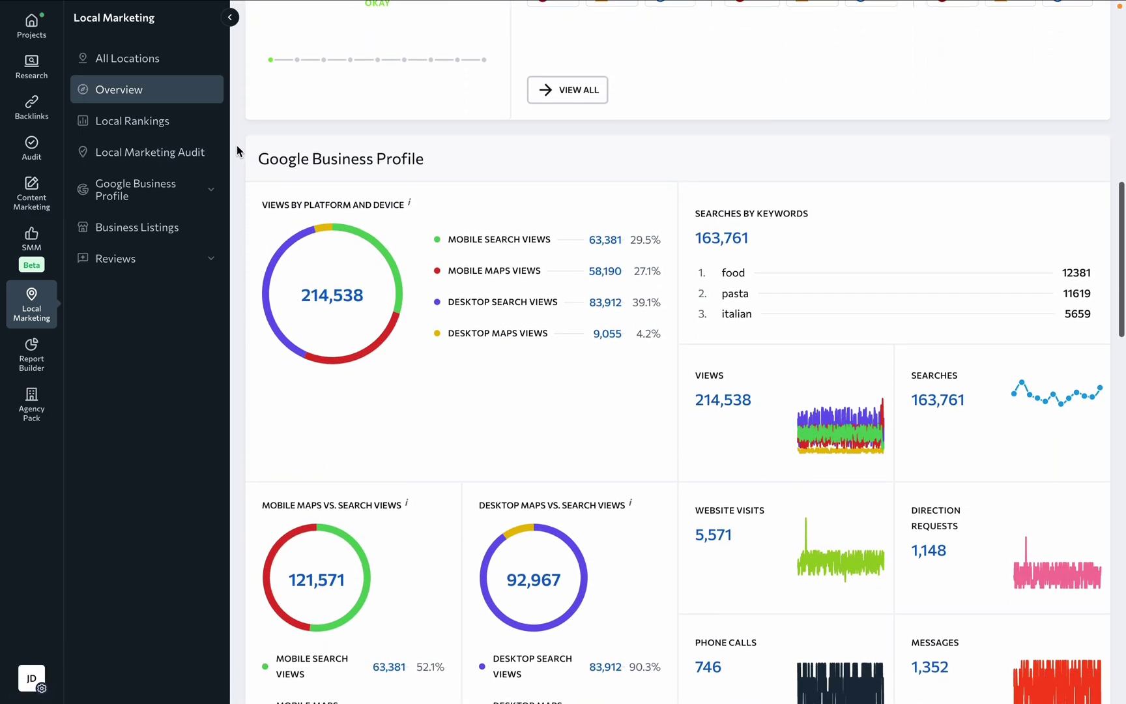
scroll(237, 151, "down", 13)
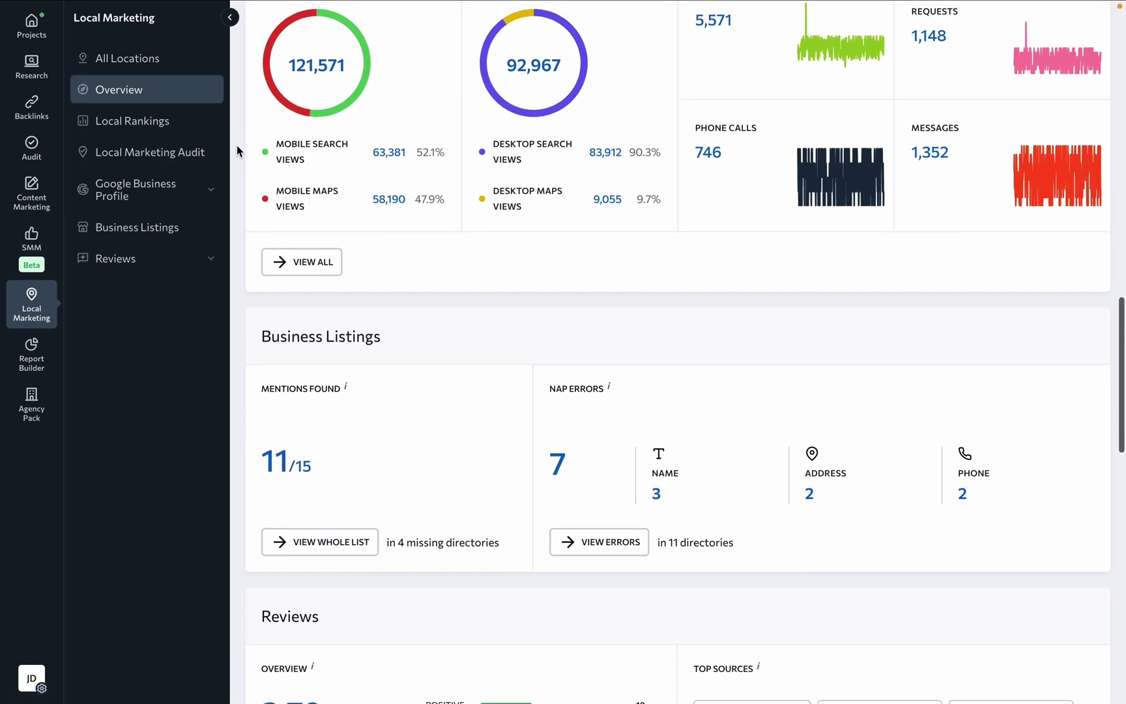
scroll(237, 151, "down", 12)
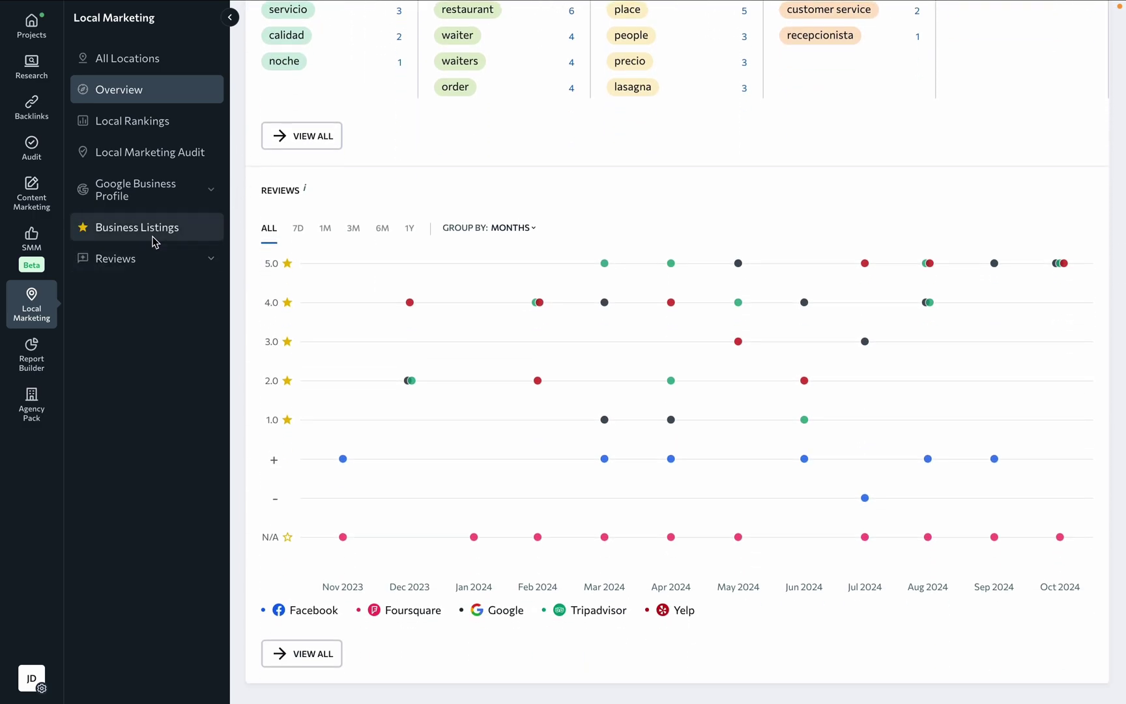
left_click(173, 122)
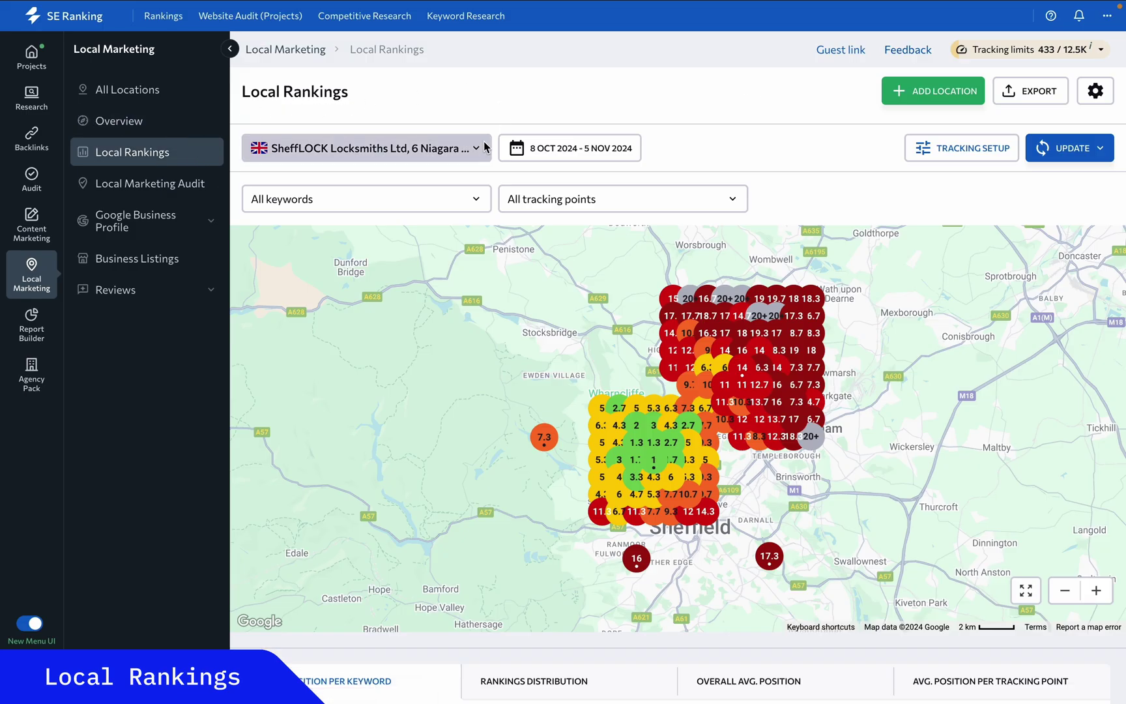
Step: In tracking setup, inspect High Bradfield and add a new tracking point near Ewden Village
left_click(915, 146)
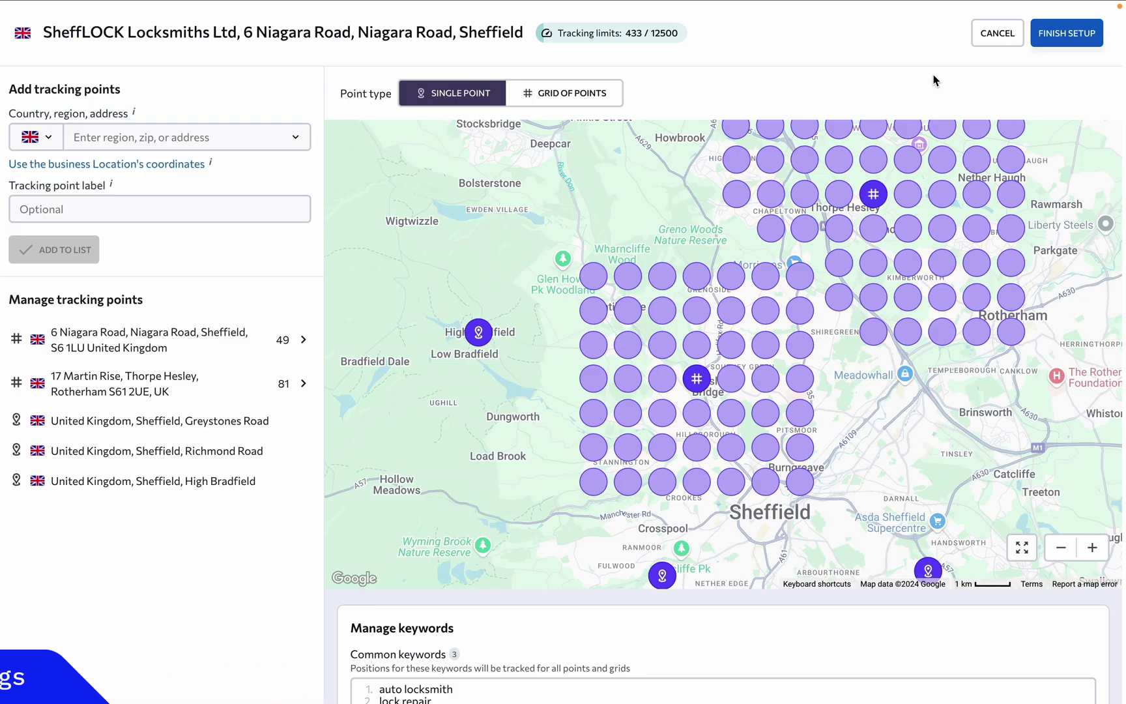
left_click(479, 334)
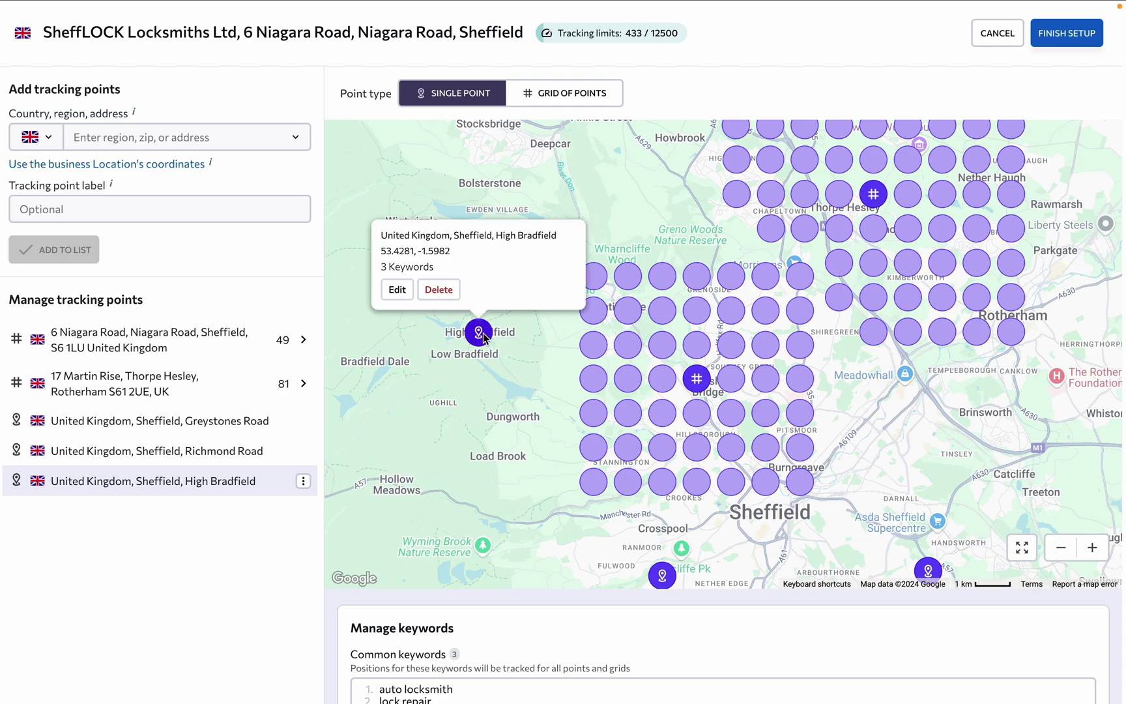
mouse_move(702, 388)
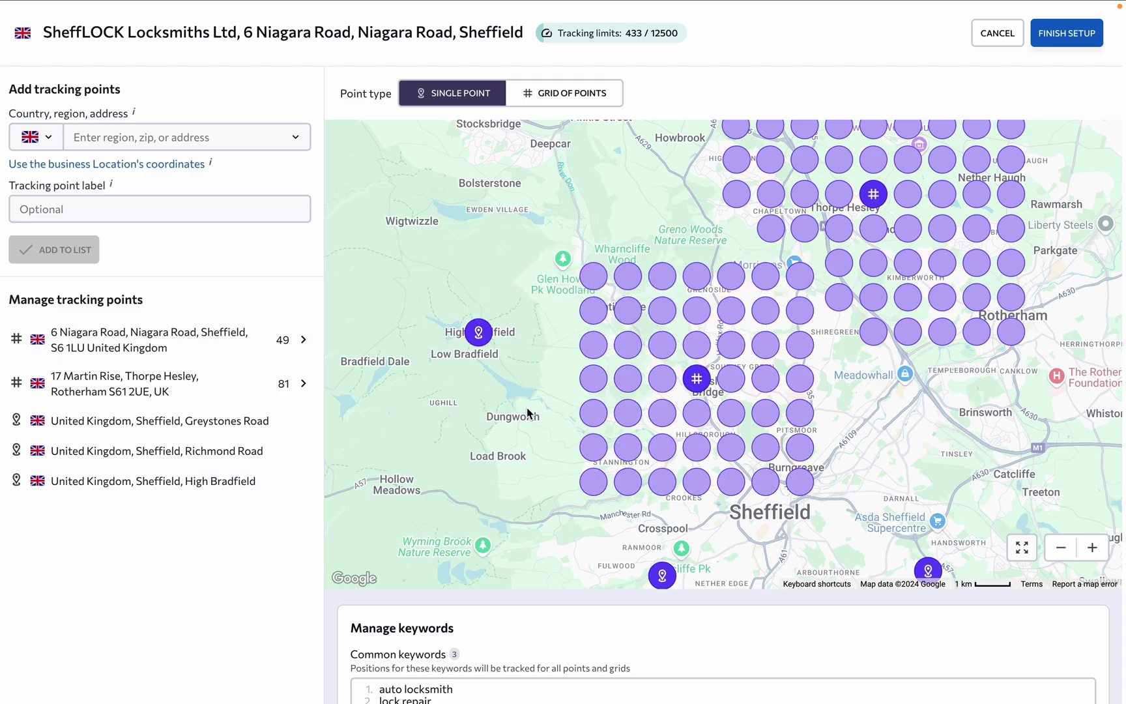
left_click(498, 223)
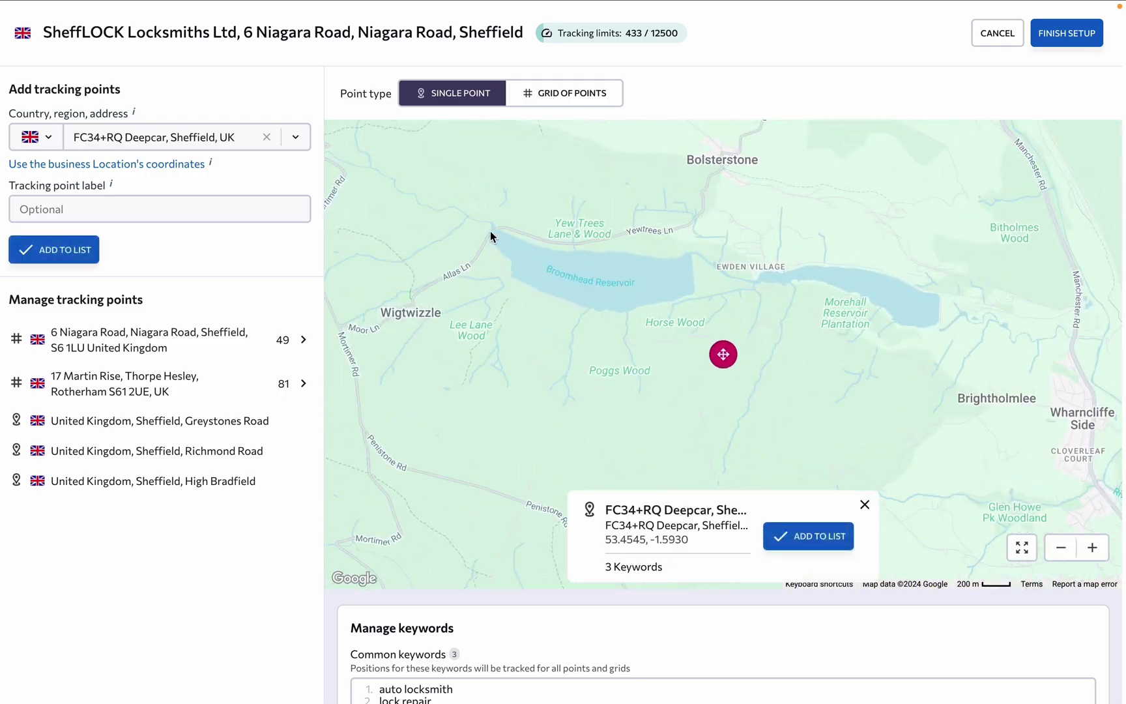
left_click(797, 537)
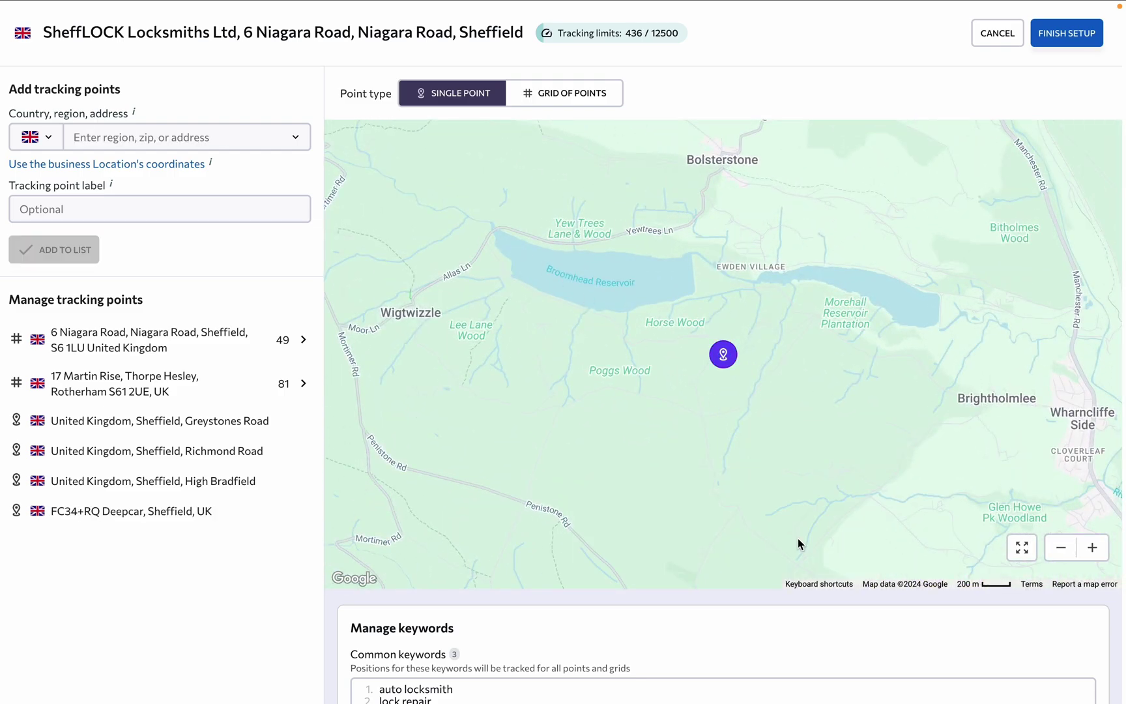
Step: Review the FC34+RQ Deepcar point and the 17 Martin Rise grid with its keywords
left_click(222, 512)
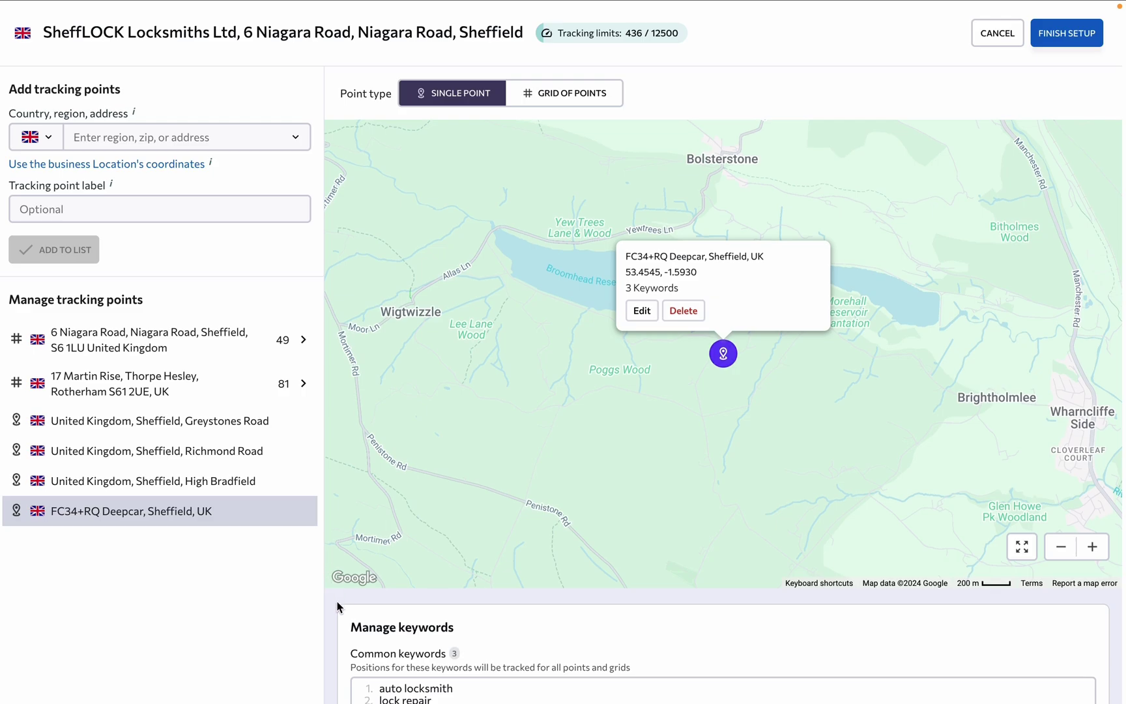
scroll(337, 604, "down", 5)
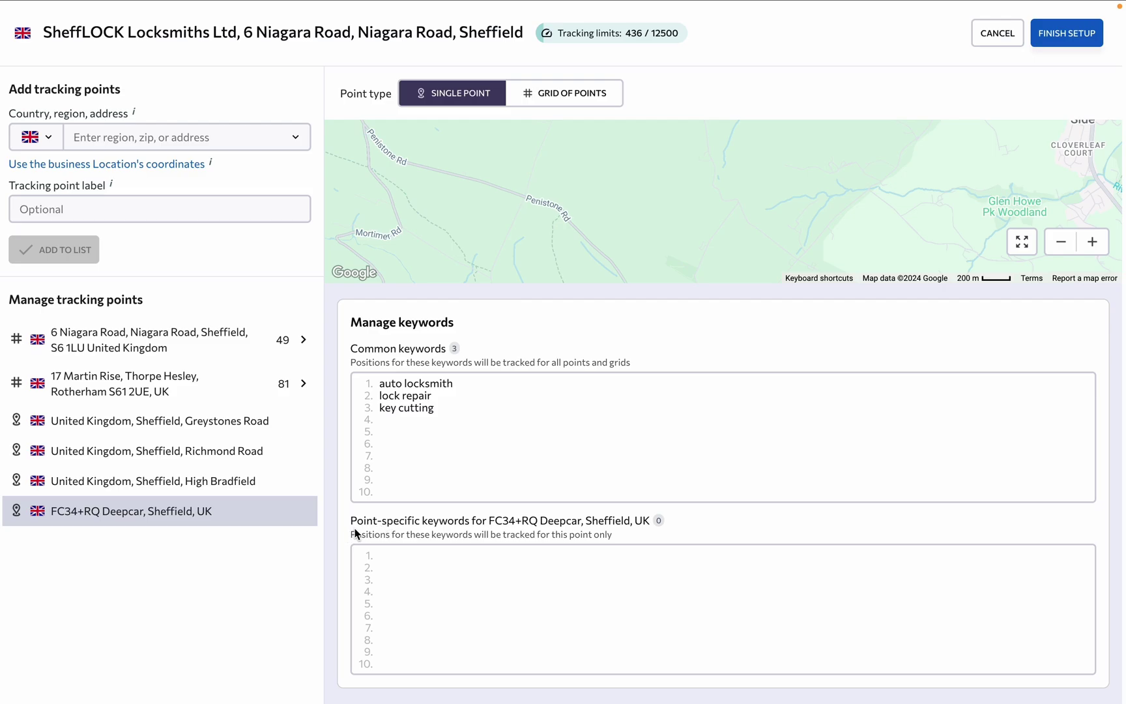
left_click(264, 375)
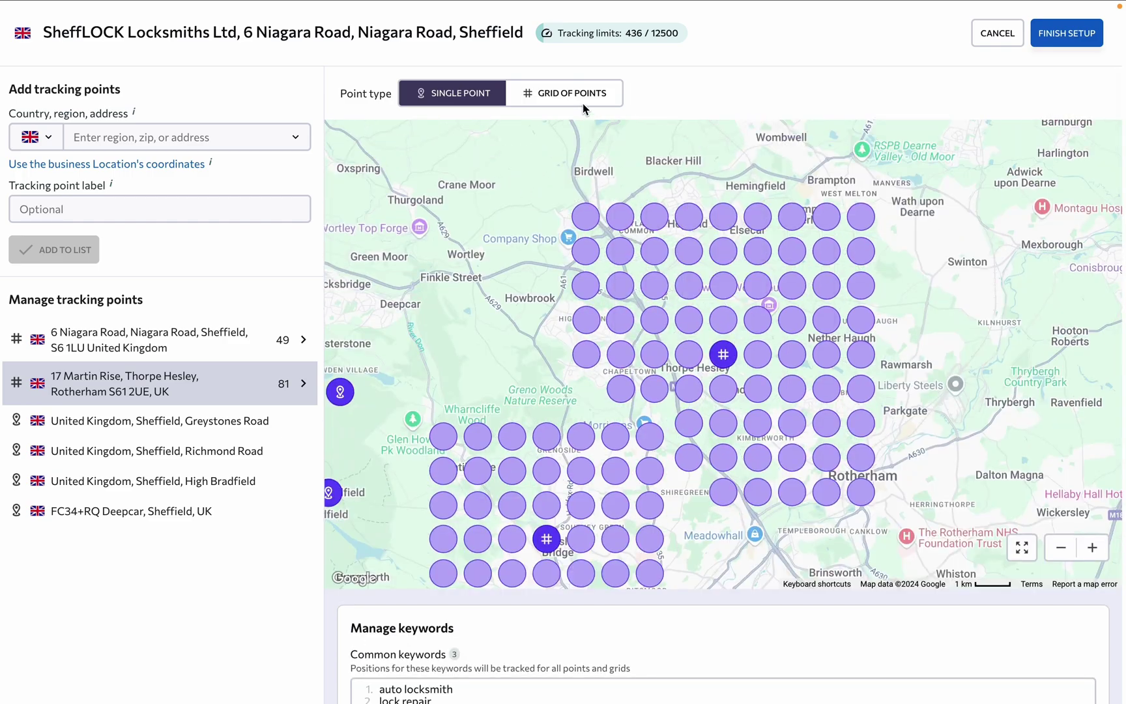
Step: Place a 5x5 grid with 0,5 mi spacing near Stocksbridge (F9M7+V7)
left_click(584, 101)
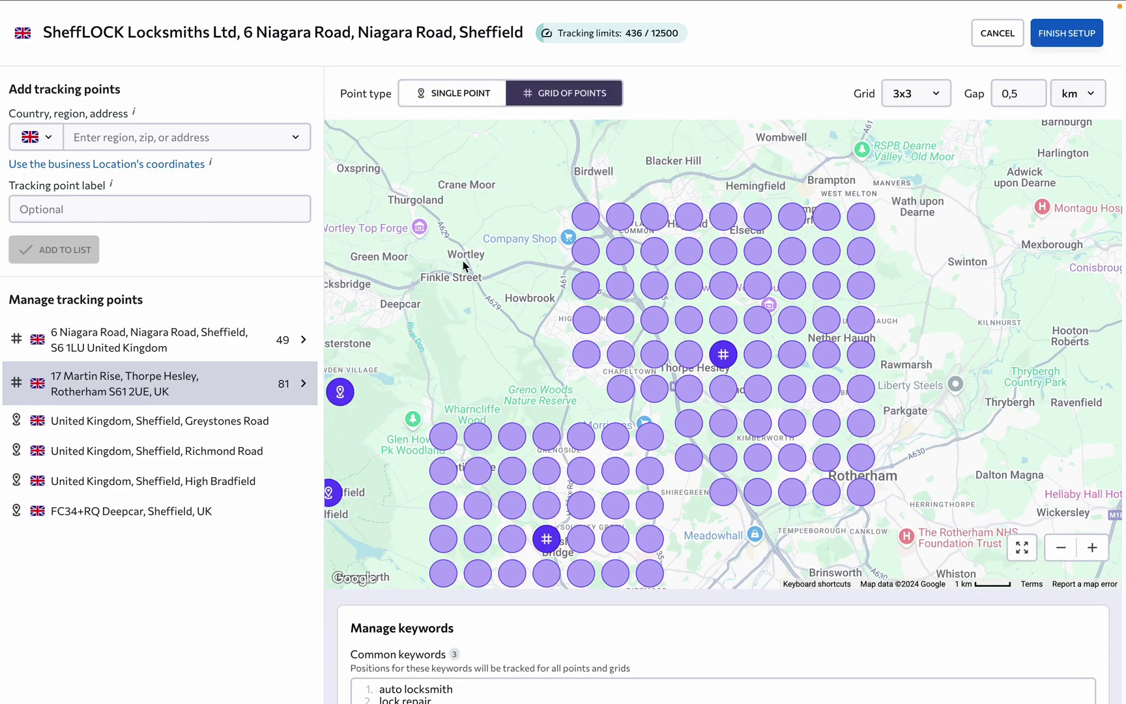
left_click_drag(465, 262, 623, 222)
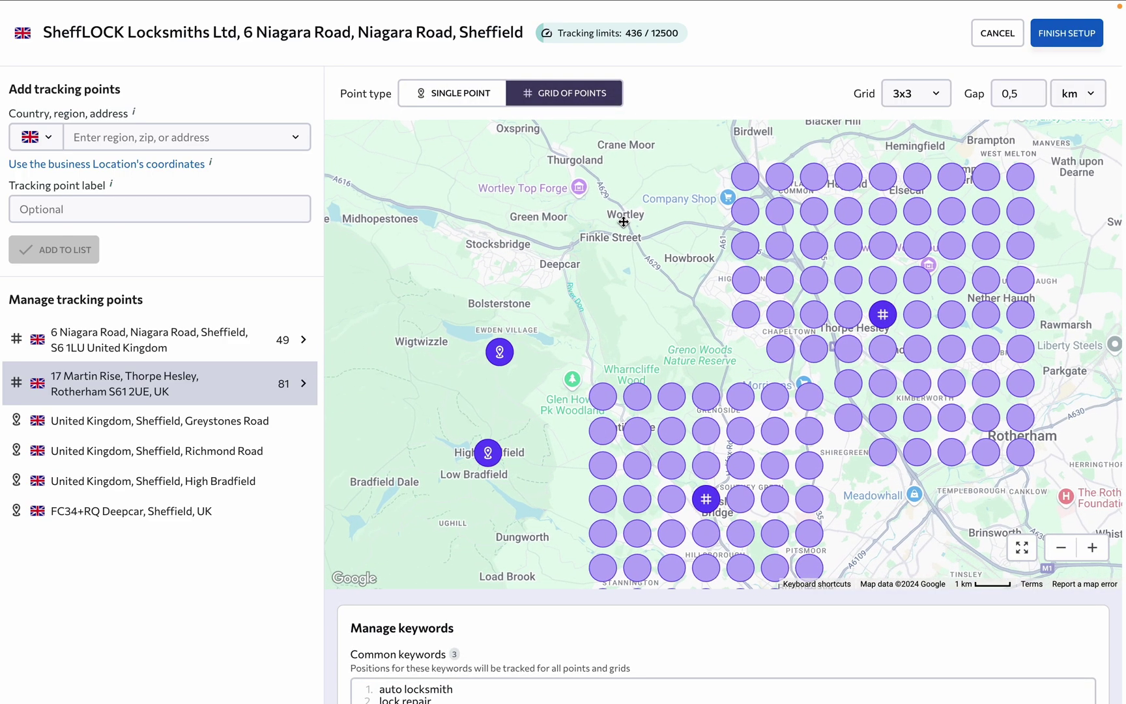
left_click(367, 279)
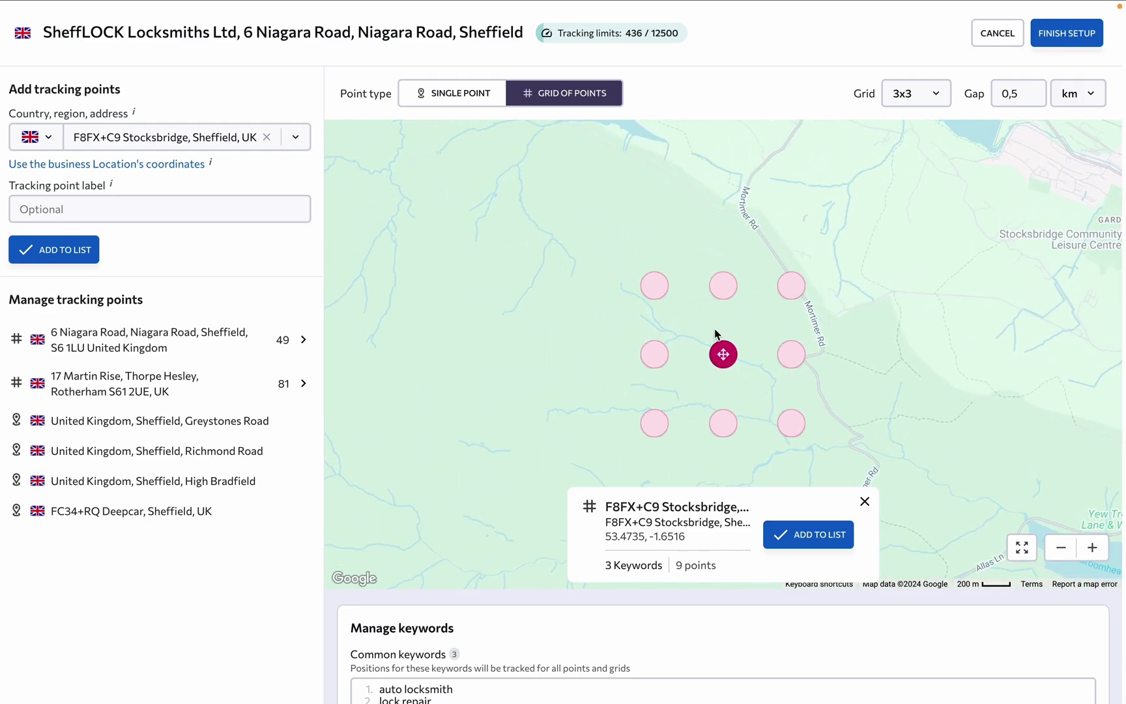
mouse_move(724, 354)
left_mouse_down()
mouse_move(795, 231)
mouse_move(830, 191)
mouse_move(858, 184)
left_mouse_up()
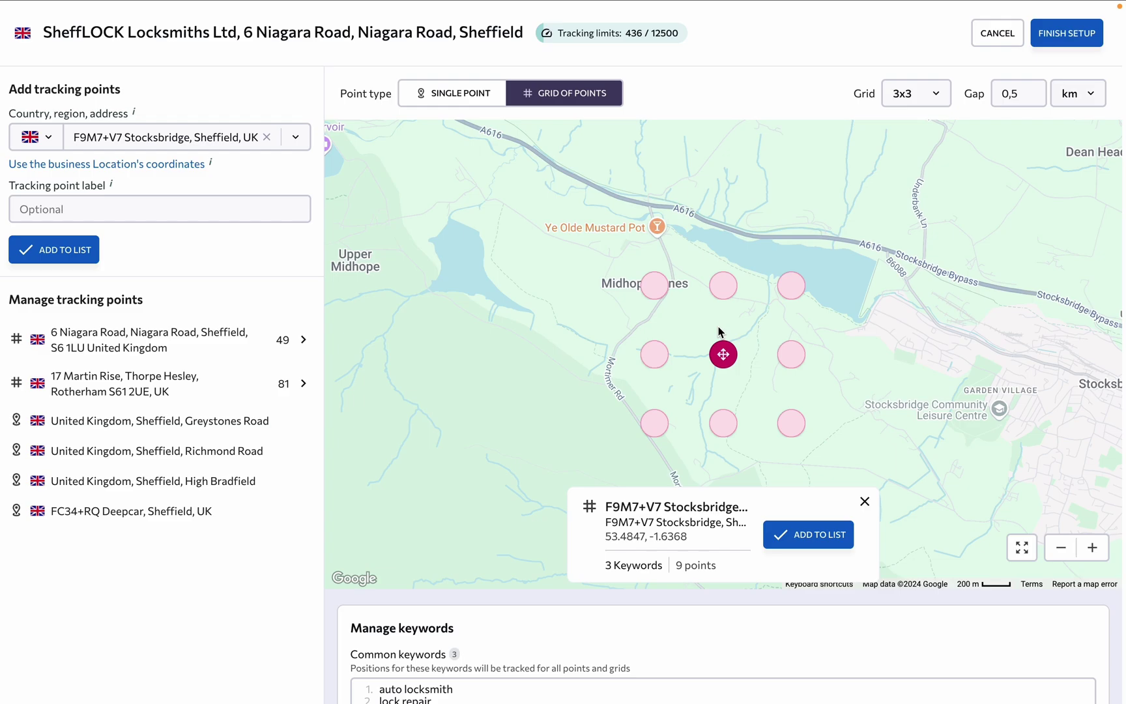
left_click(918, 107)
left_click(914, 155)
left_click(1014, 95)
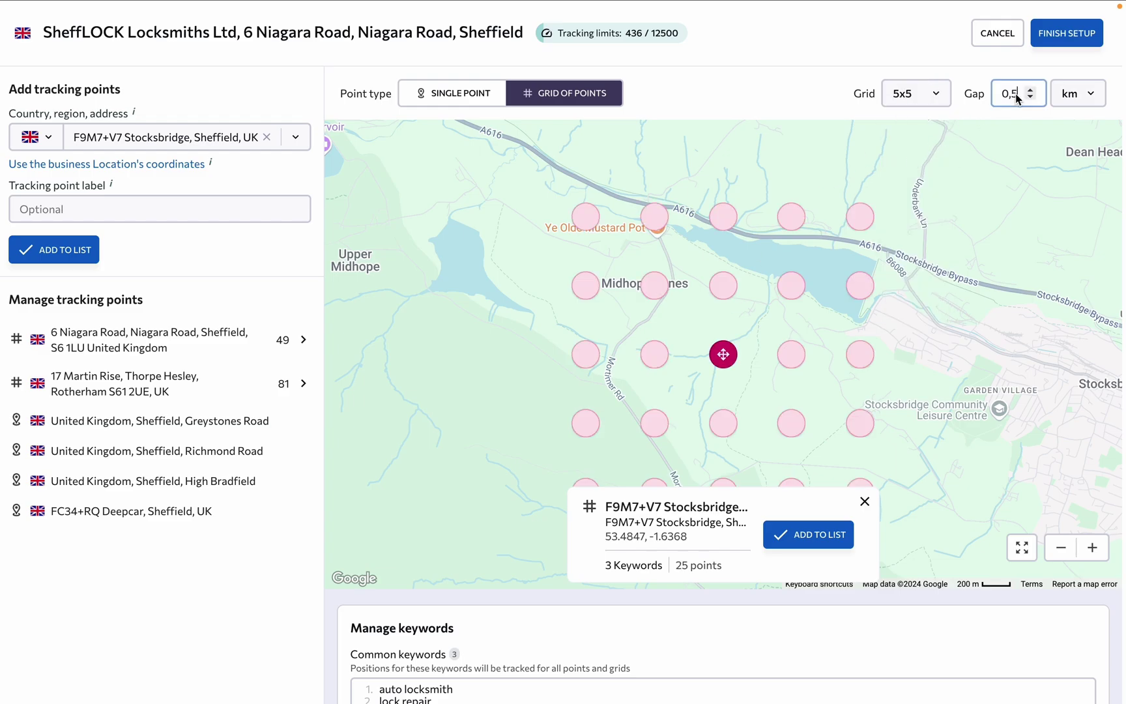
left_click(1076, 94)
left_click(1072, 157)
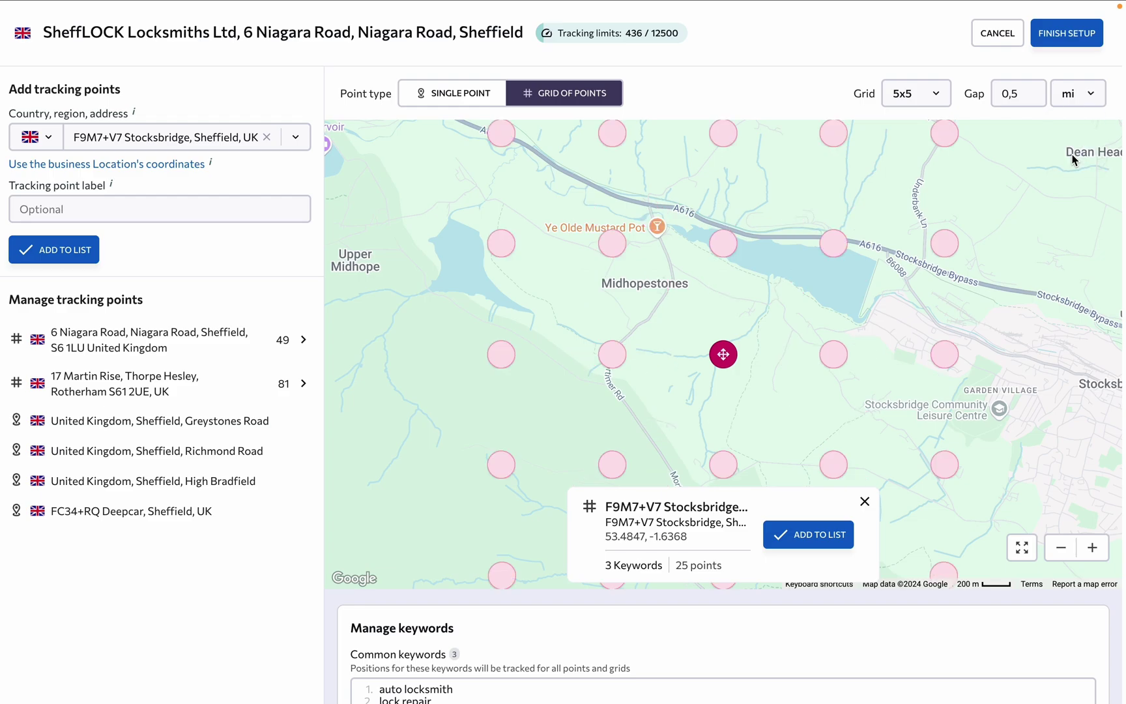
Step: Exclude three grid points, add the Stocksbridge grid to the tracking list and finish setup
left_click(835, 245)
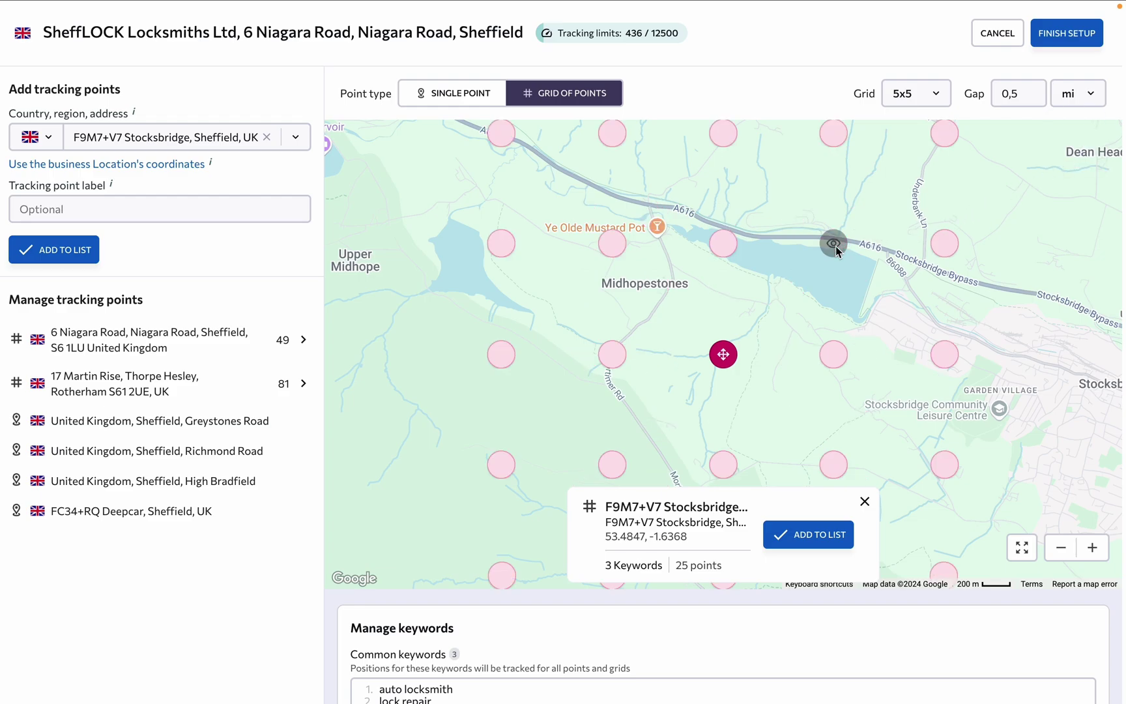
left_click(943, 246)
left_click(945, 134)
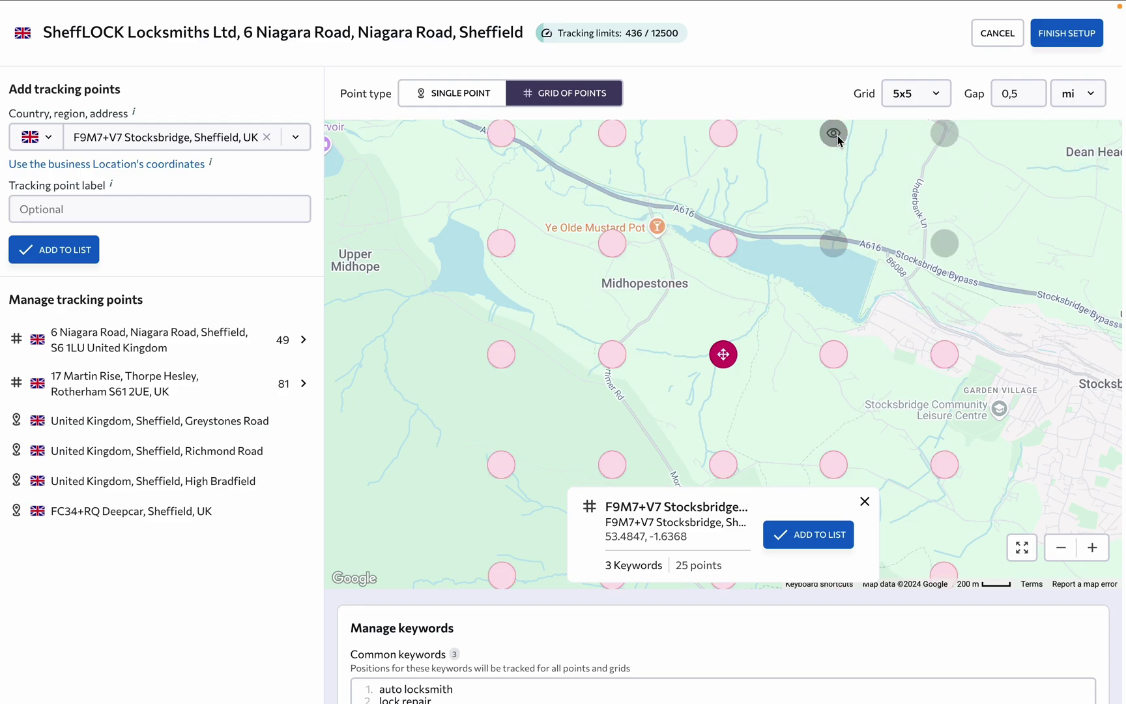
left_click(812, 528)
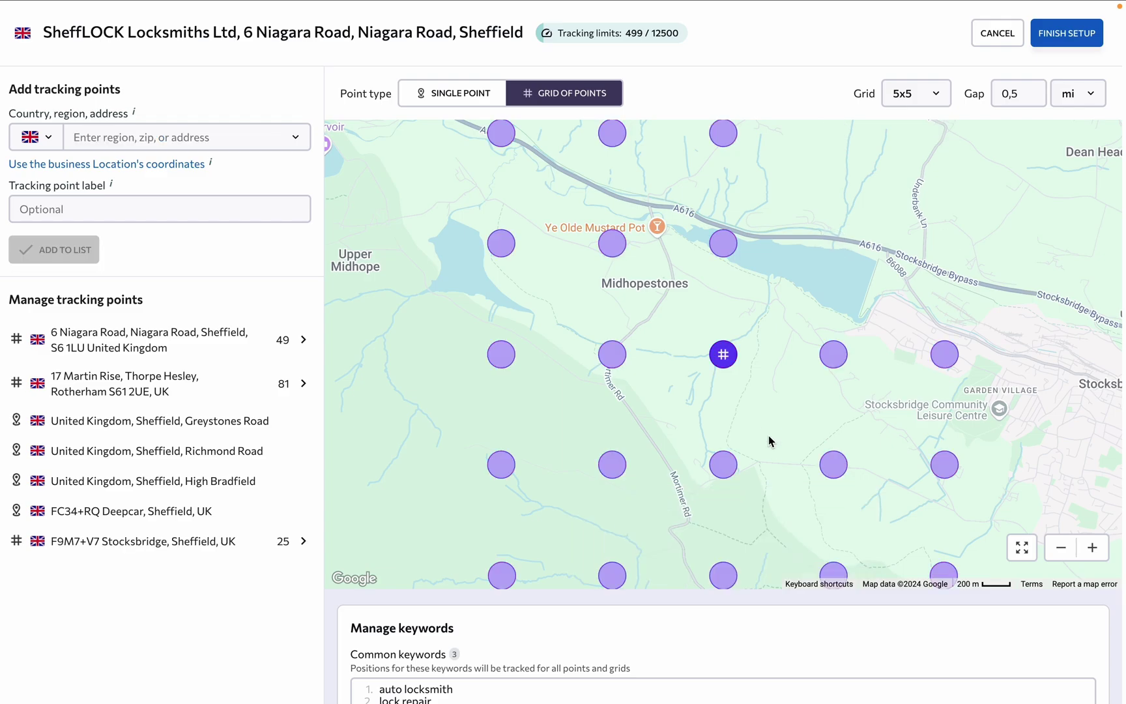
scroll(769, 422, "down", 5)
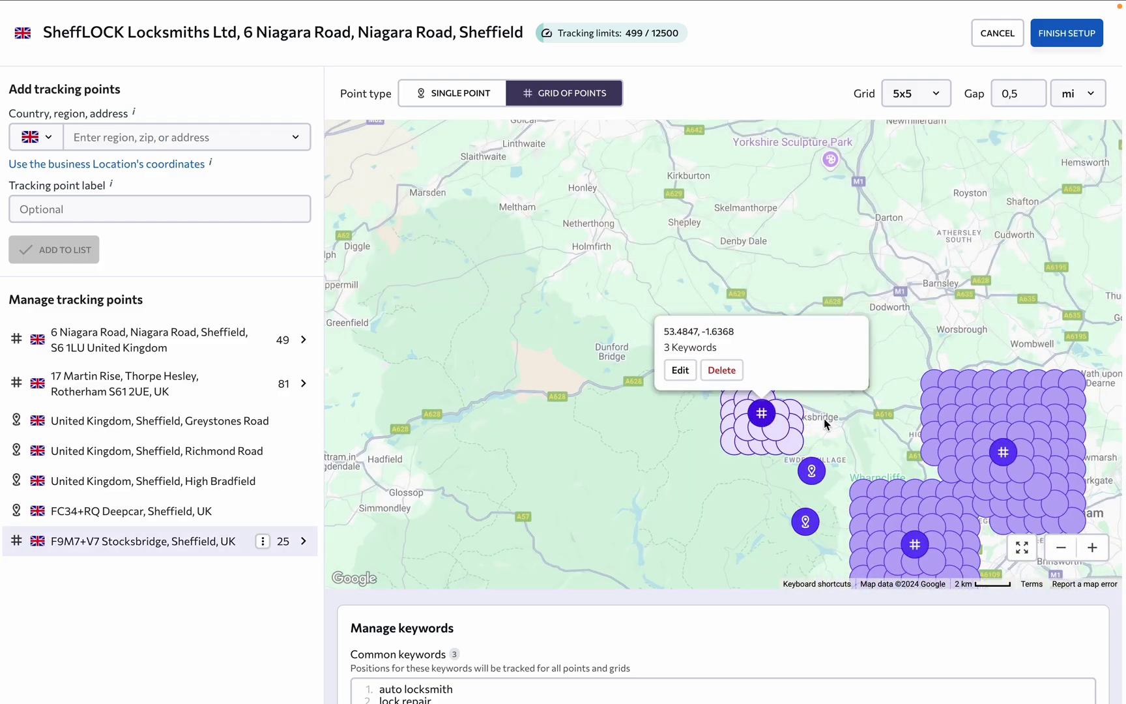
left_click_drag(777, 377, 630, 264)
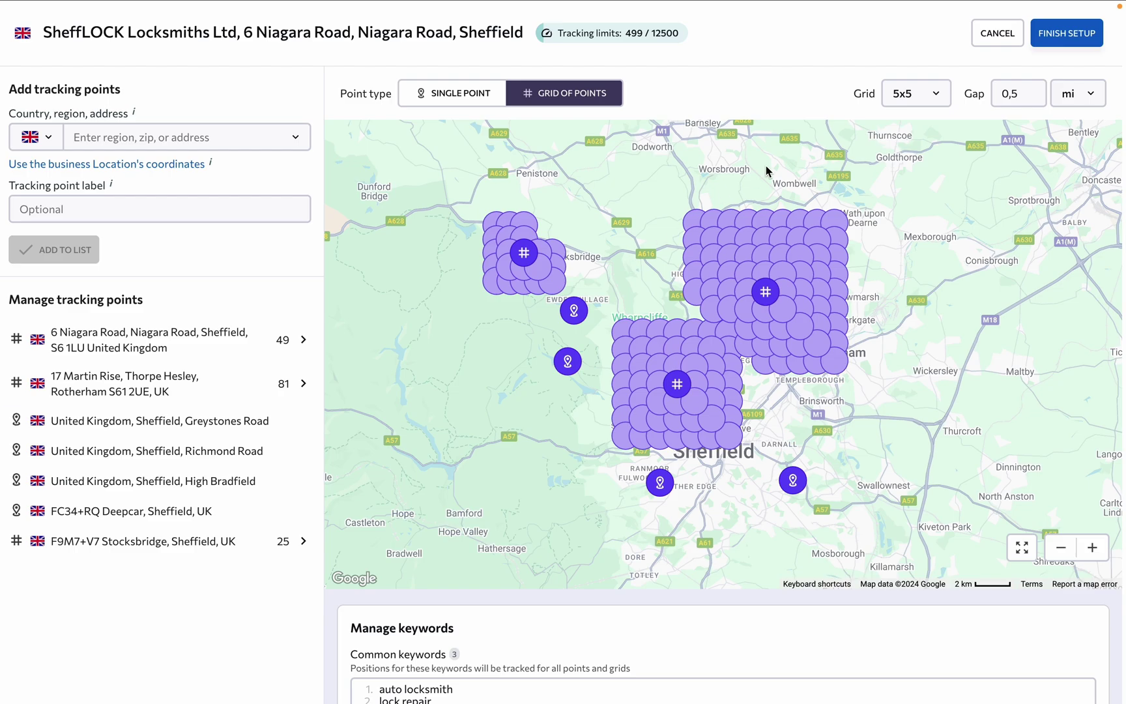
left_click(1061, 37)
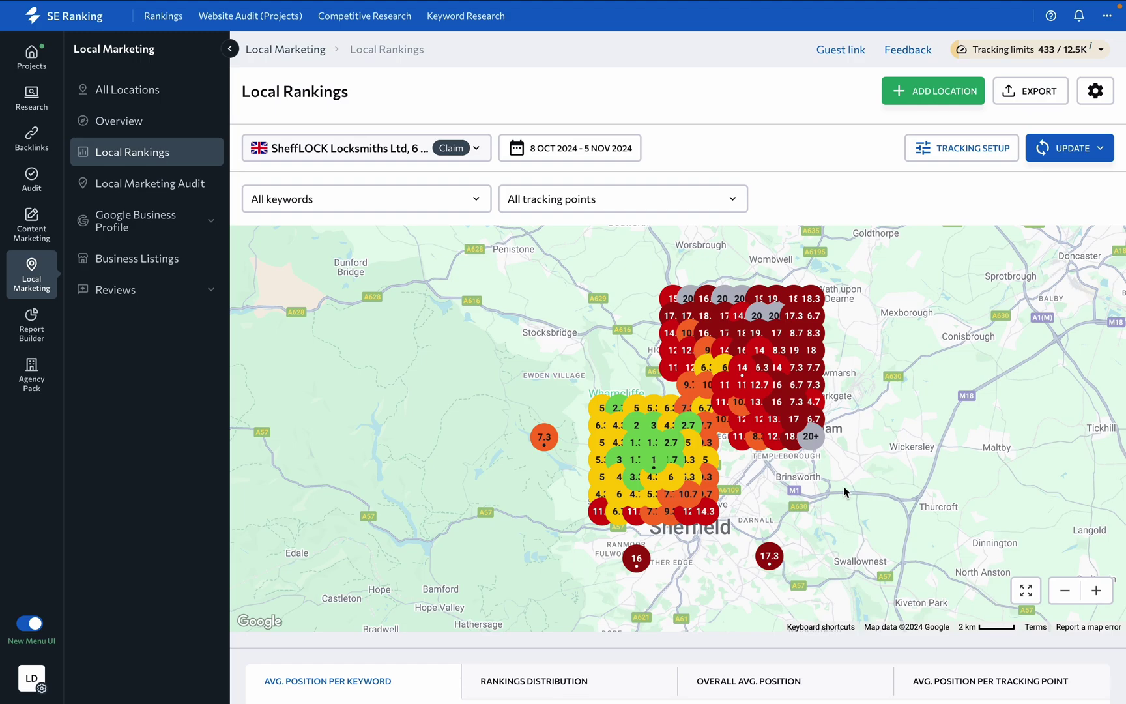
Step: Inspect the colour-coded ranking grids and show the Rankings Distribution chart below the map
scroll(844, 487, "up", 1)
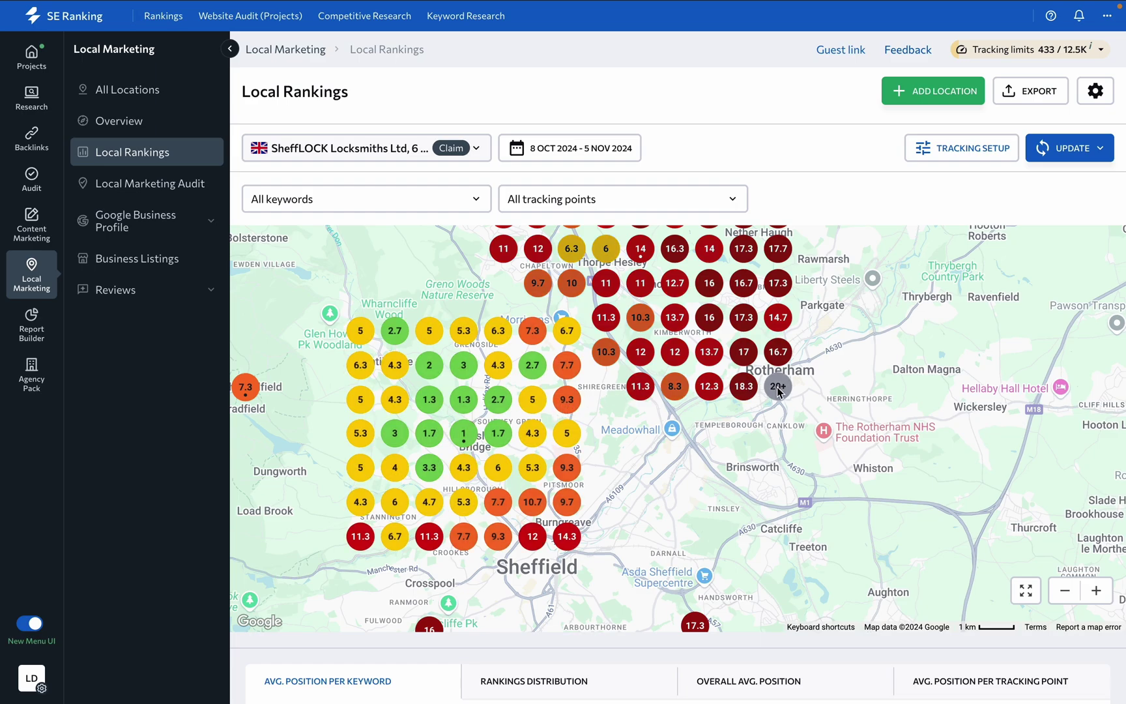
scroll(240, 648, "down", 5)
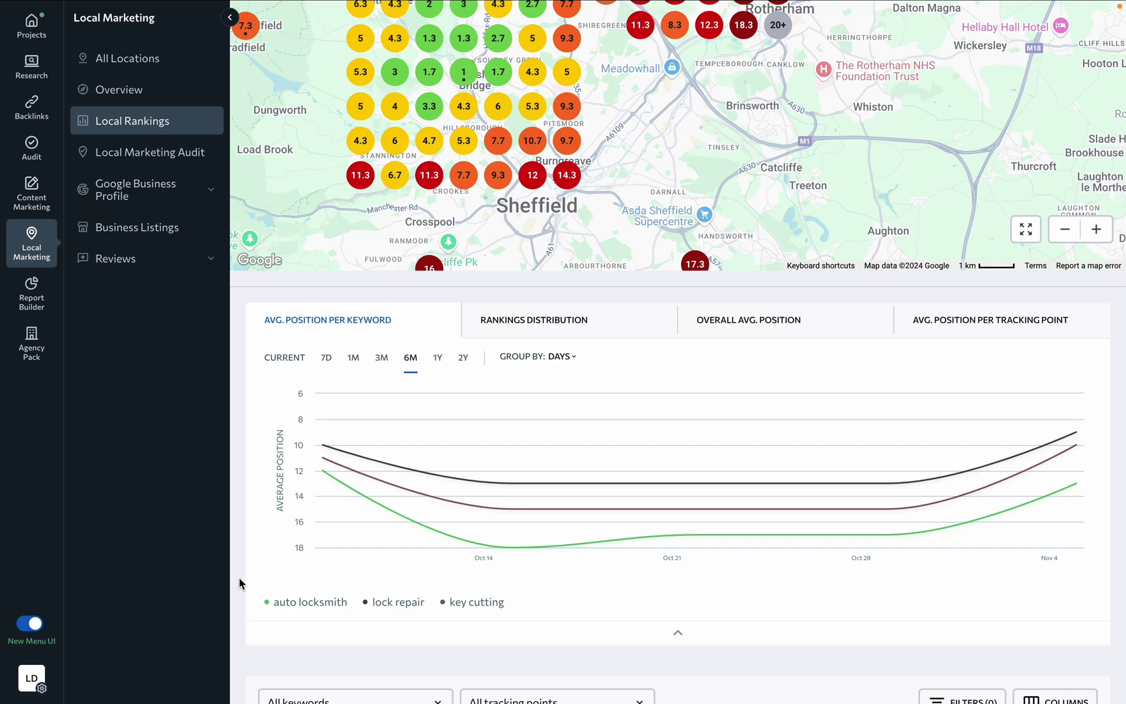
left_click(511, 320)
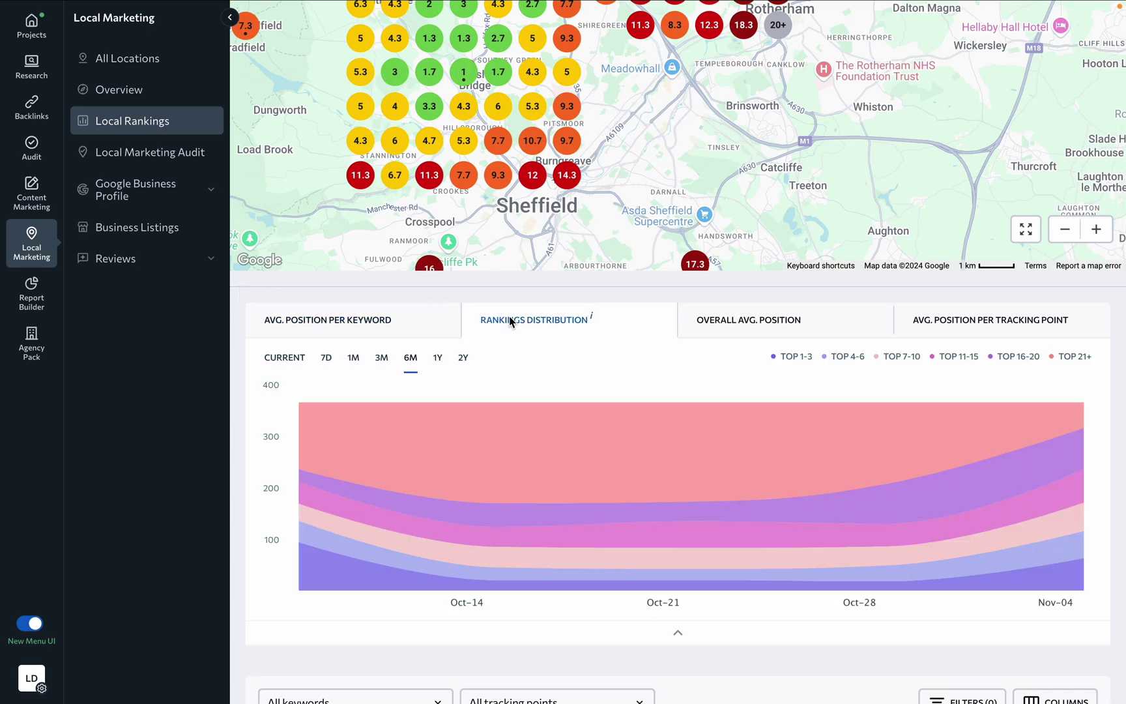
Step: Switch between the average position charts, then scroll to the keyword rankings table
left_click(779, 317)
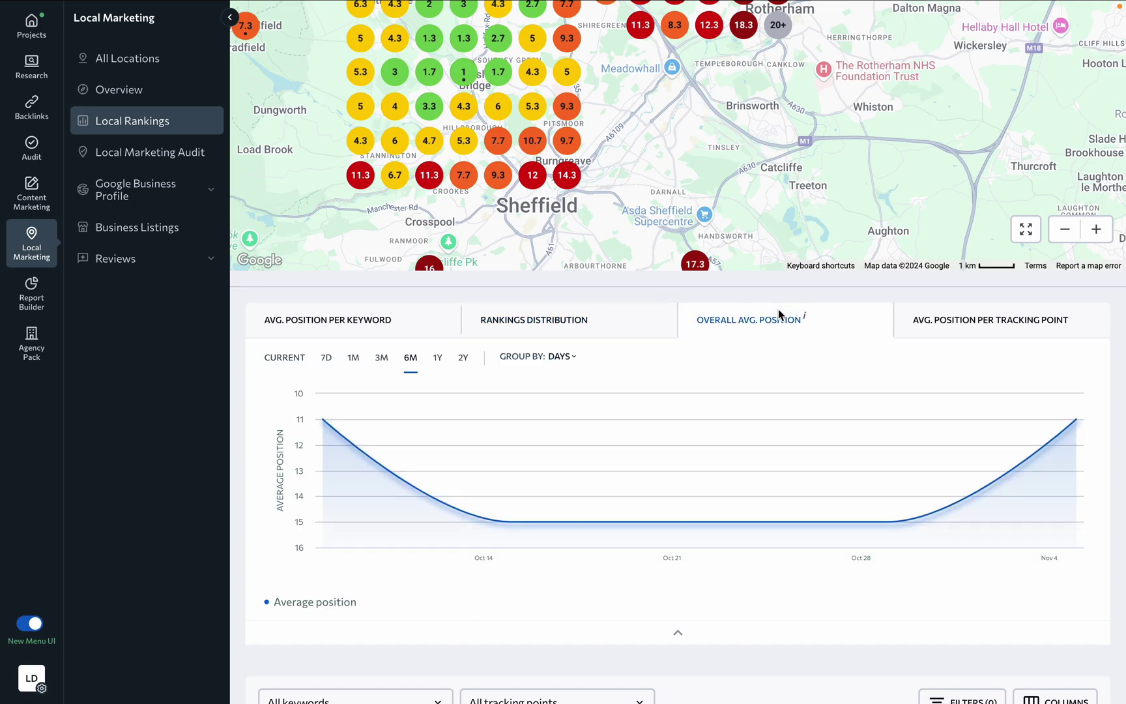
left_click(956, 318)
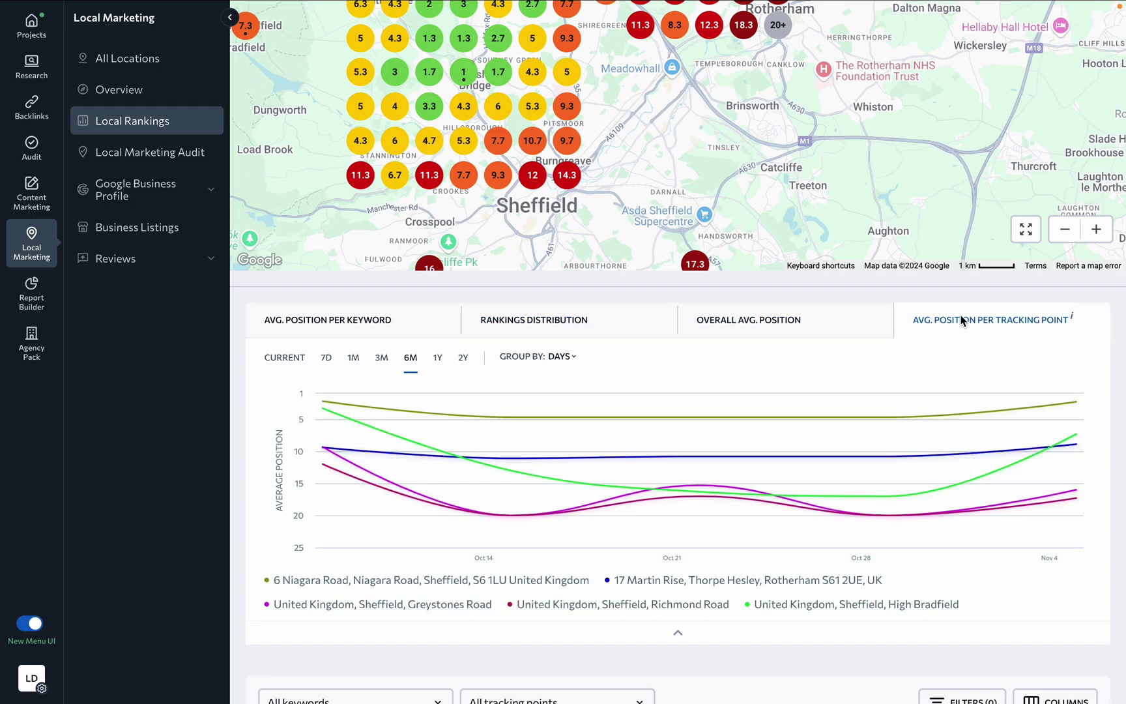
scroll(748, 657, "down", 8)
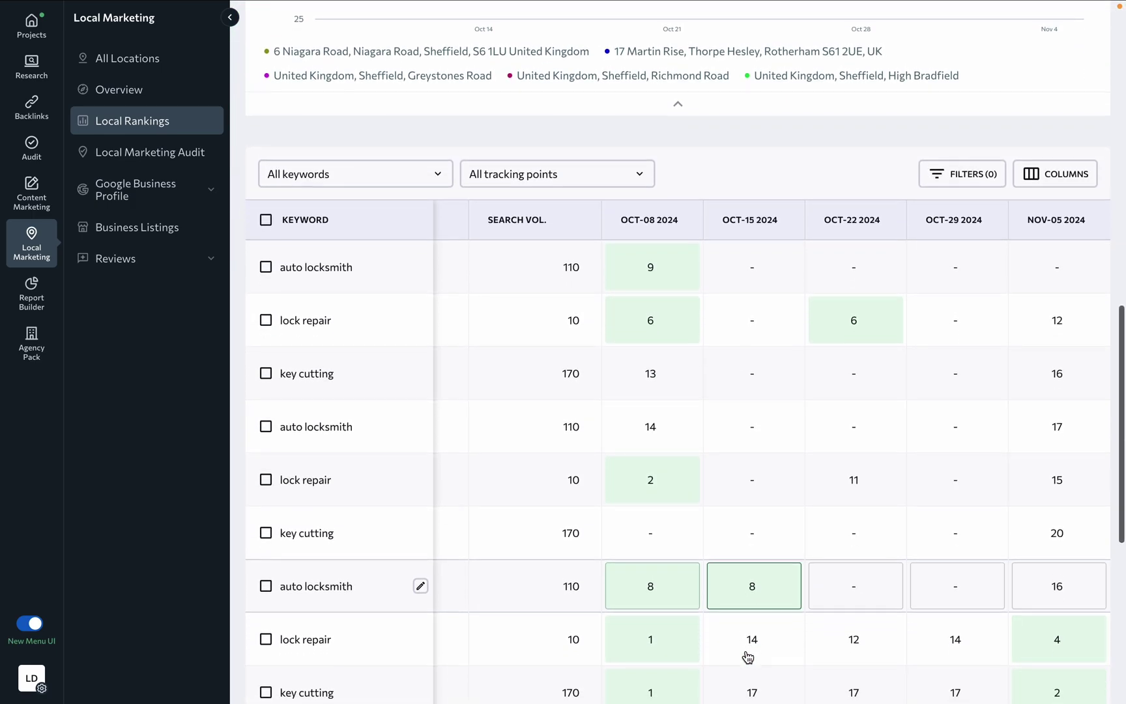
scroll(621, 425, "left", 5)
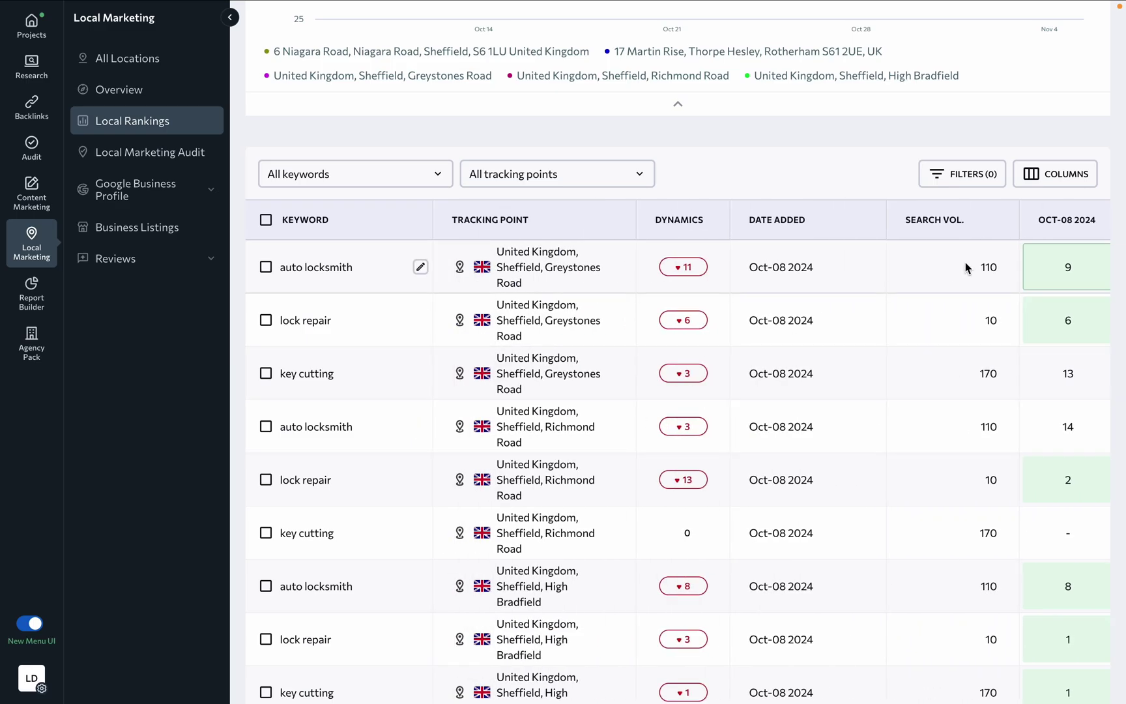
Step: View the local competitors behind the auto locksmith rank of 9, then close them
left_click(589, 178)
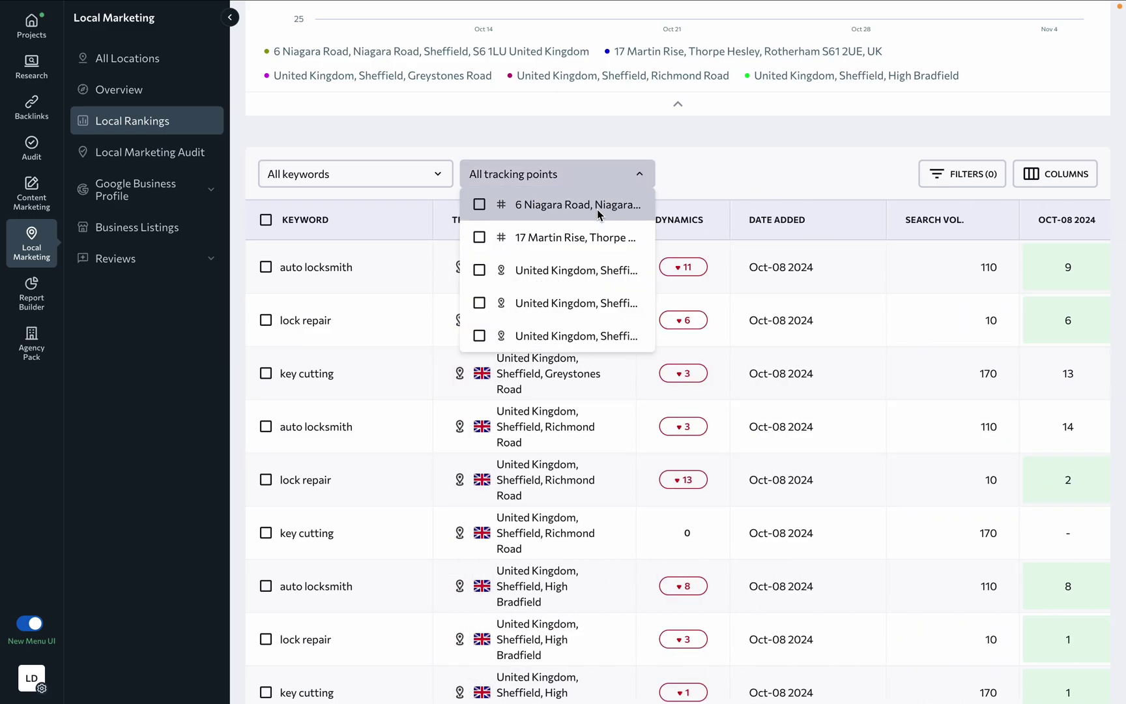
left_click(717, 175)
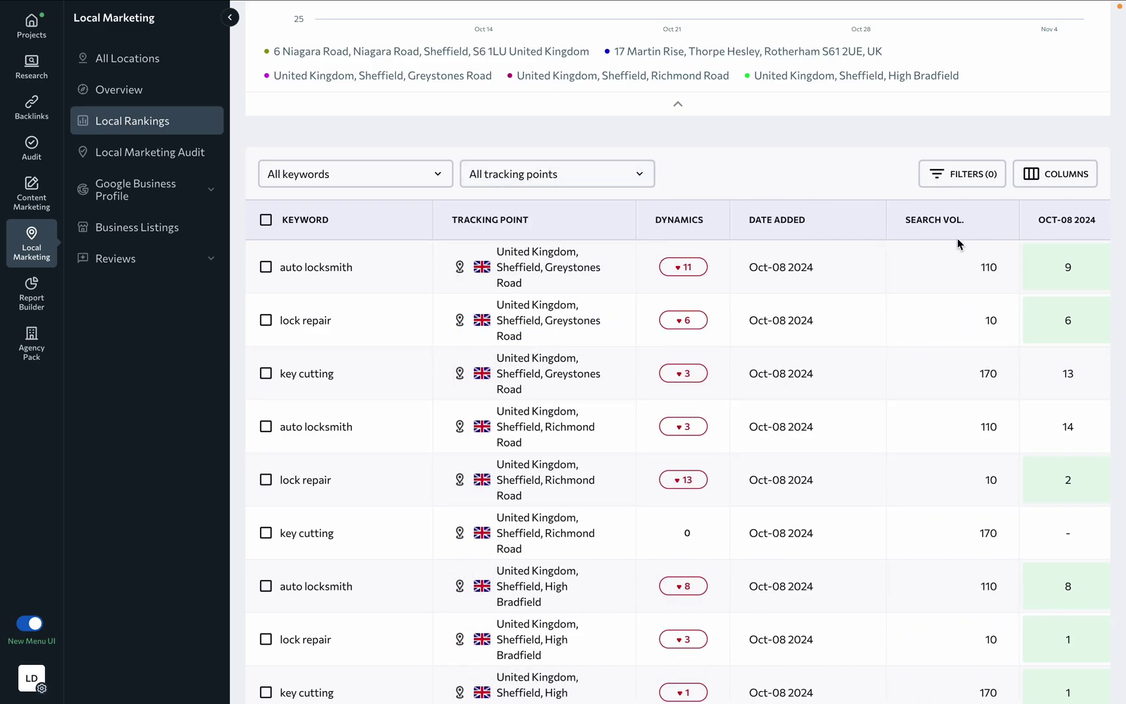
left_click(1050, 273)
left_click(590, 411)
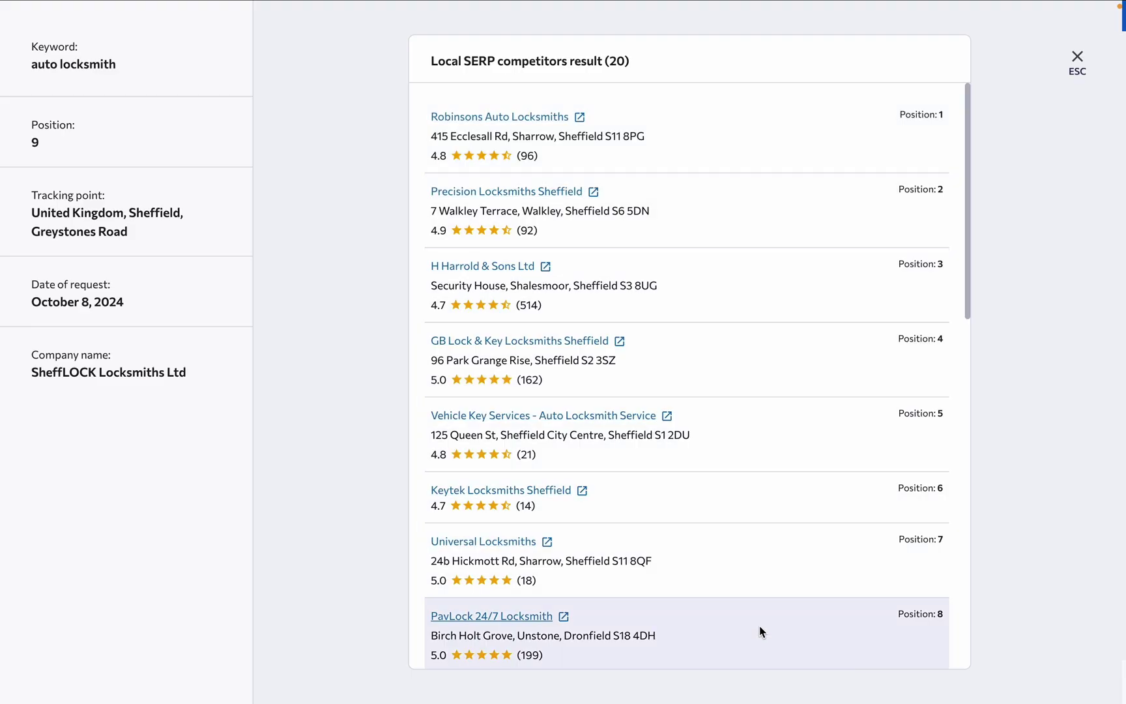
left_click(1078, 59)
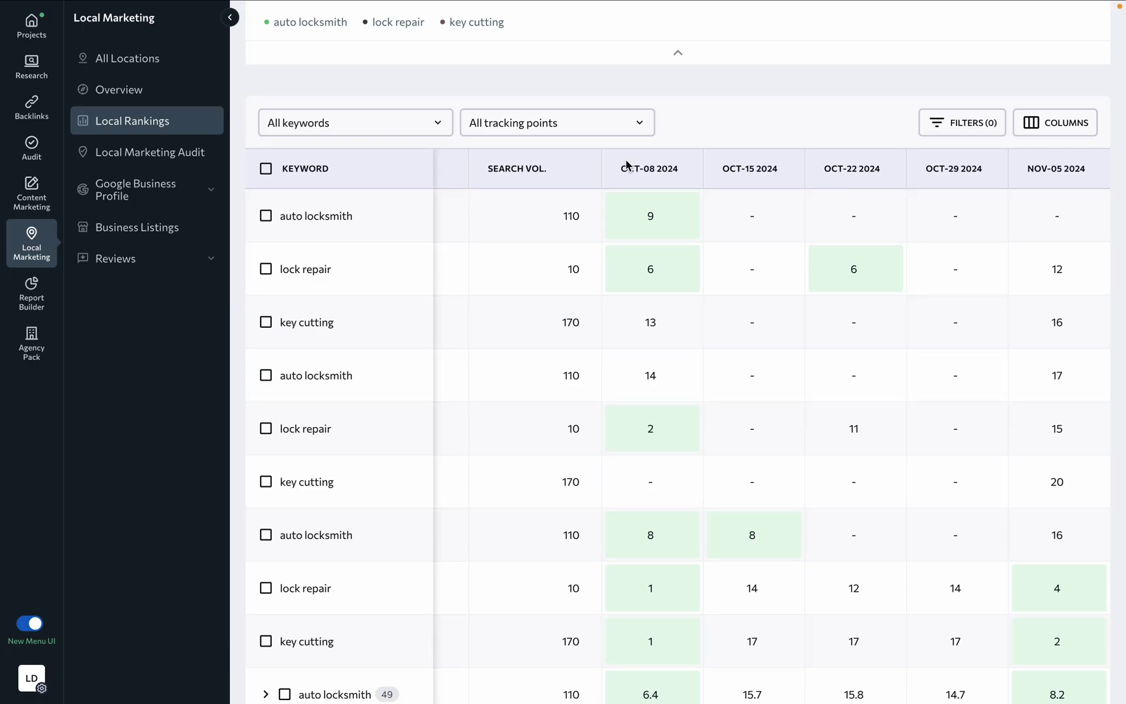
Step: Sort the keyword table by search volume, highest first
left_click(573, 123)
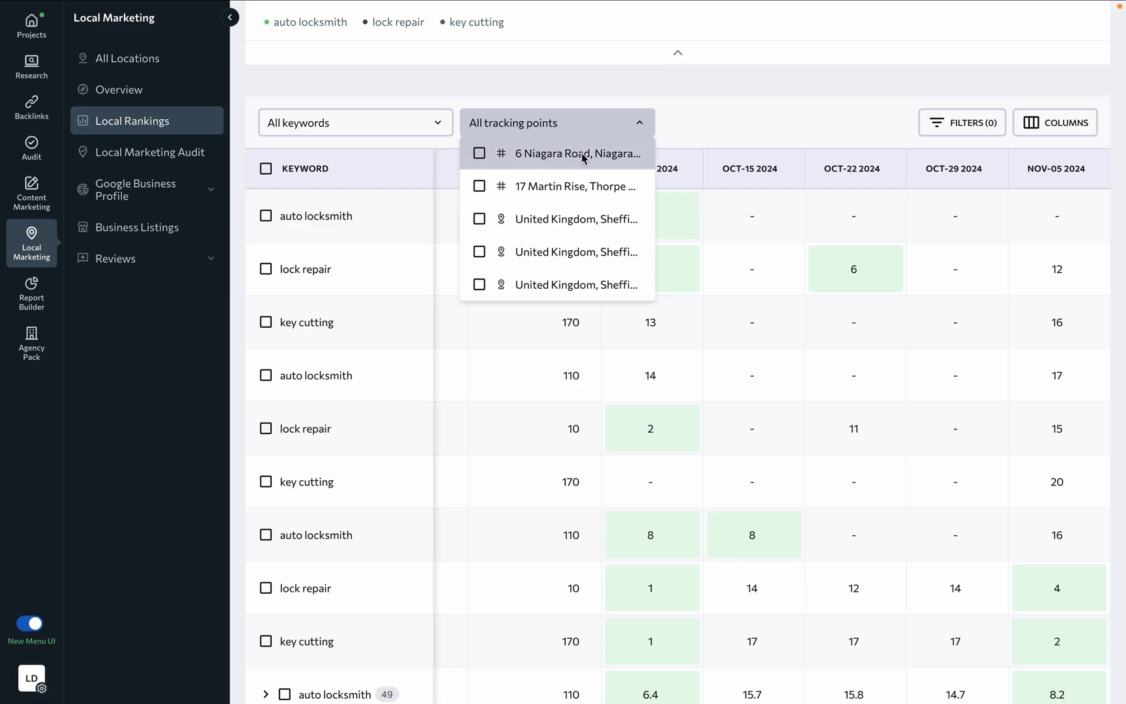
left_click(962, 122)
left_click(962, 123)
left_click(546, 171)
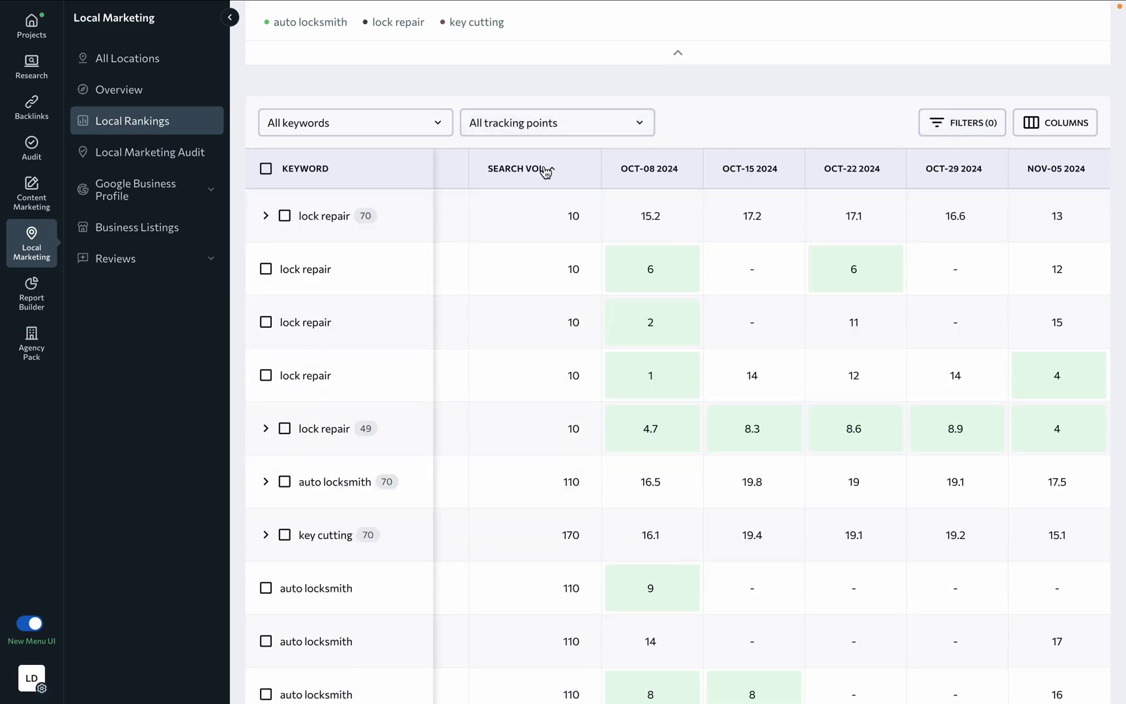
left_click(546, 171)
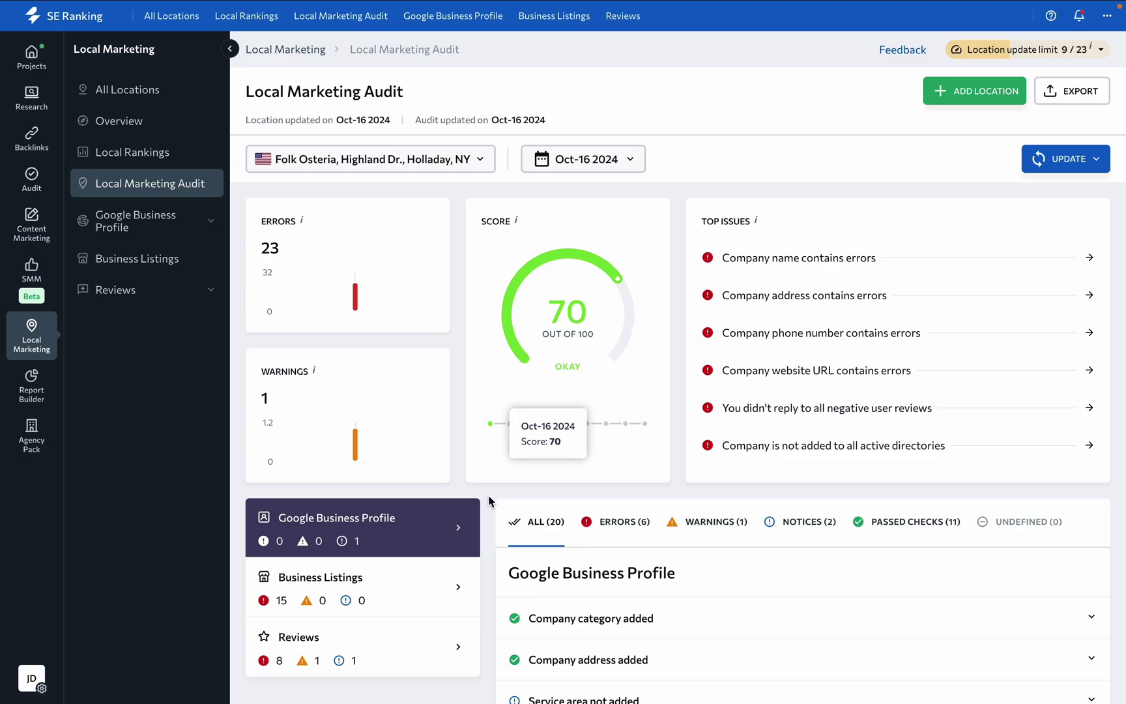
Step: Scroll down Folk Osteria's audit to its Google Business Profile checks
scroll(490, 498, "down", 4)
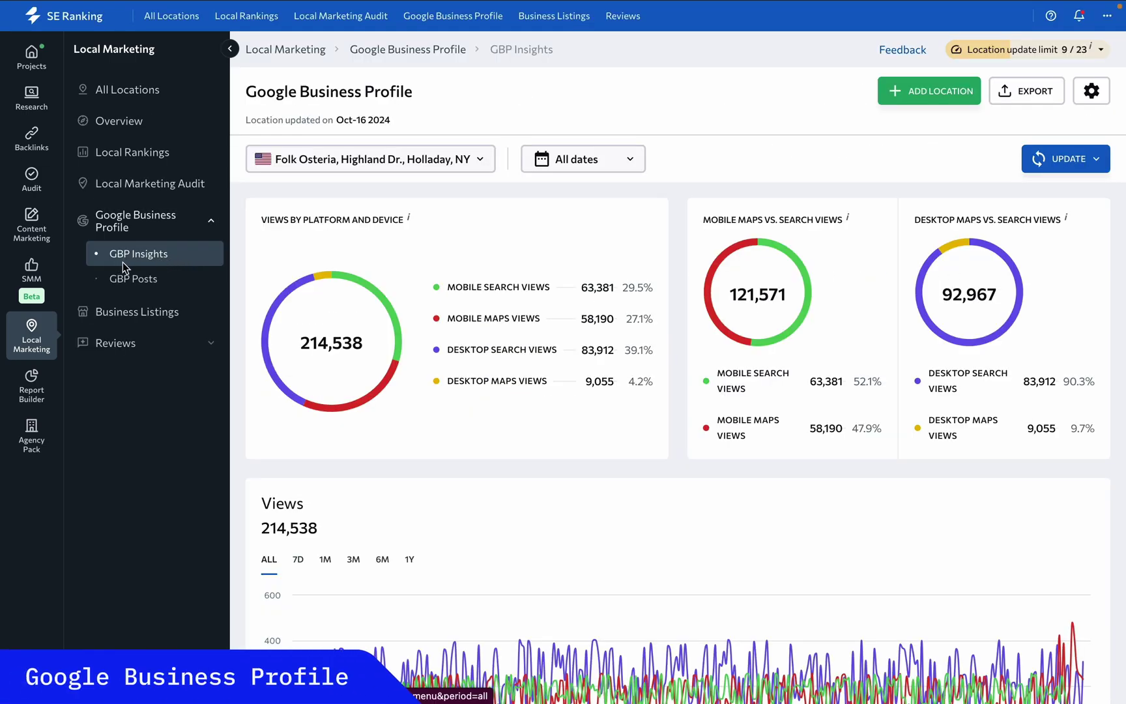
Step: Review the GBP Insights view totals, then start a new Offer post from GBP Posts
scroll(240, 190, "down", 3)
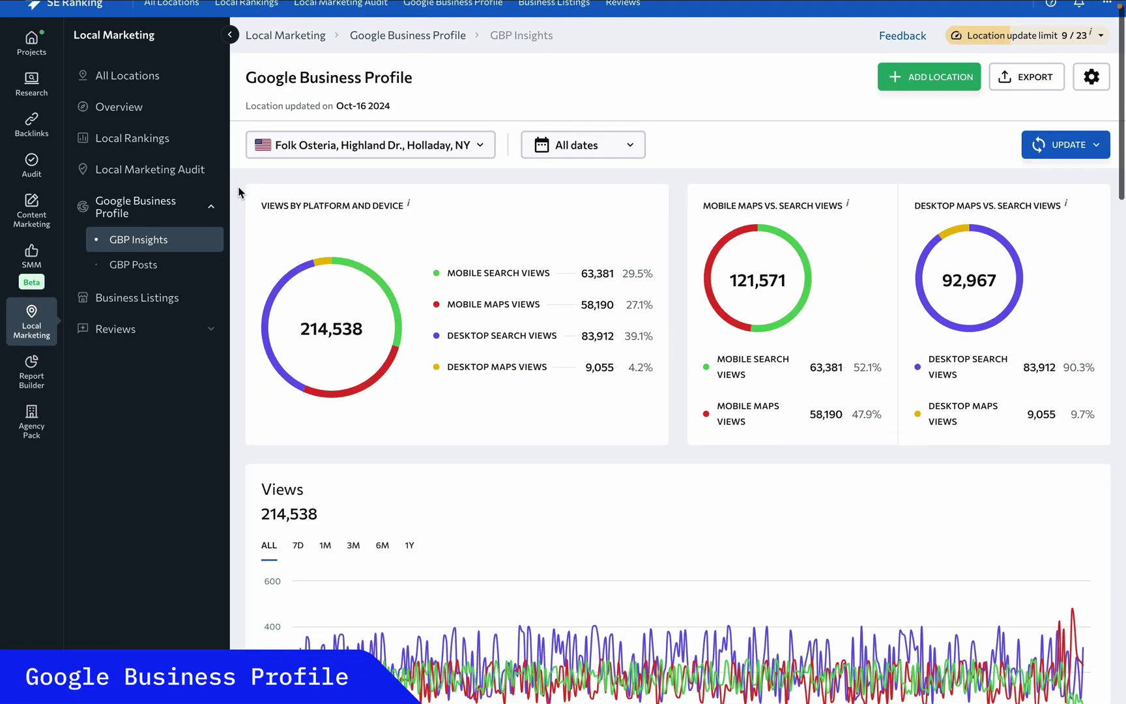
scroll(239, 191, "down", 3)
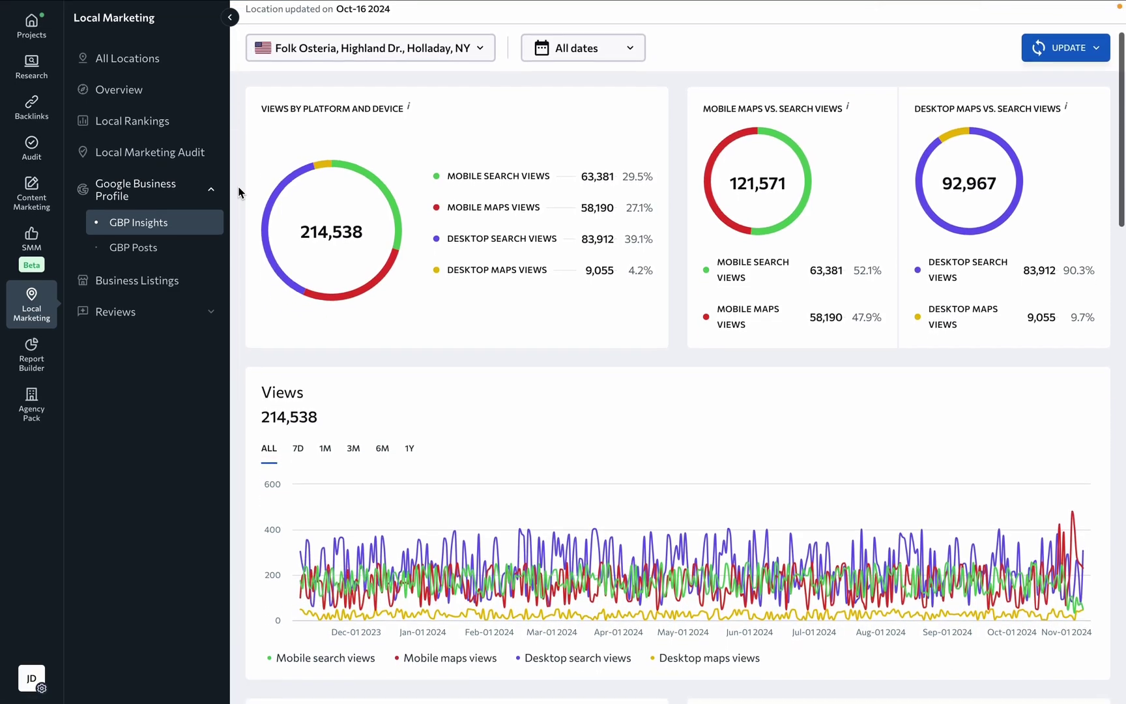
scroll(240, 190, "down", 5)
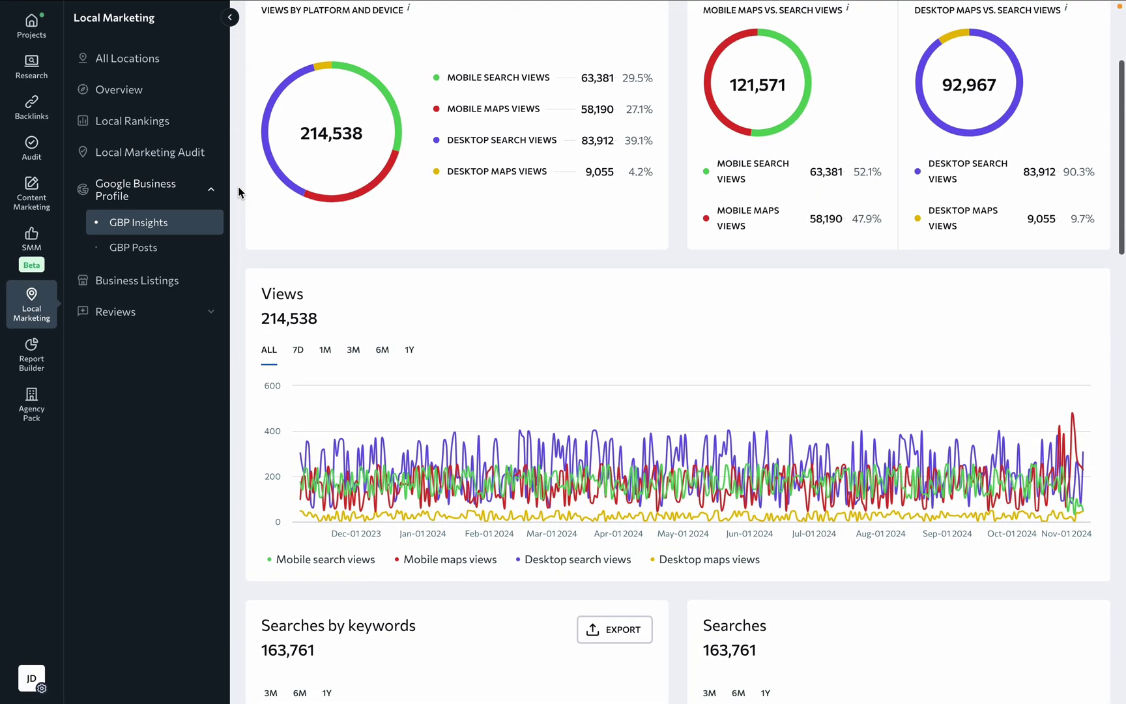
scroll(240, 192, "down", 10)
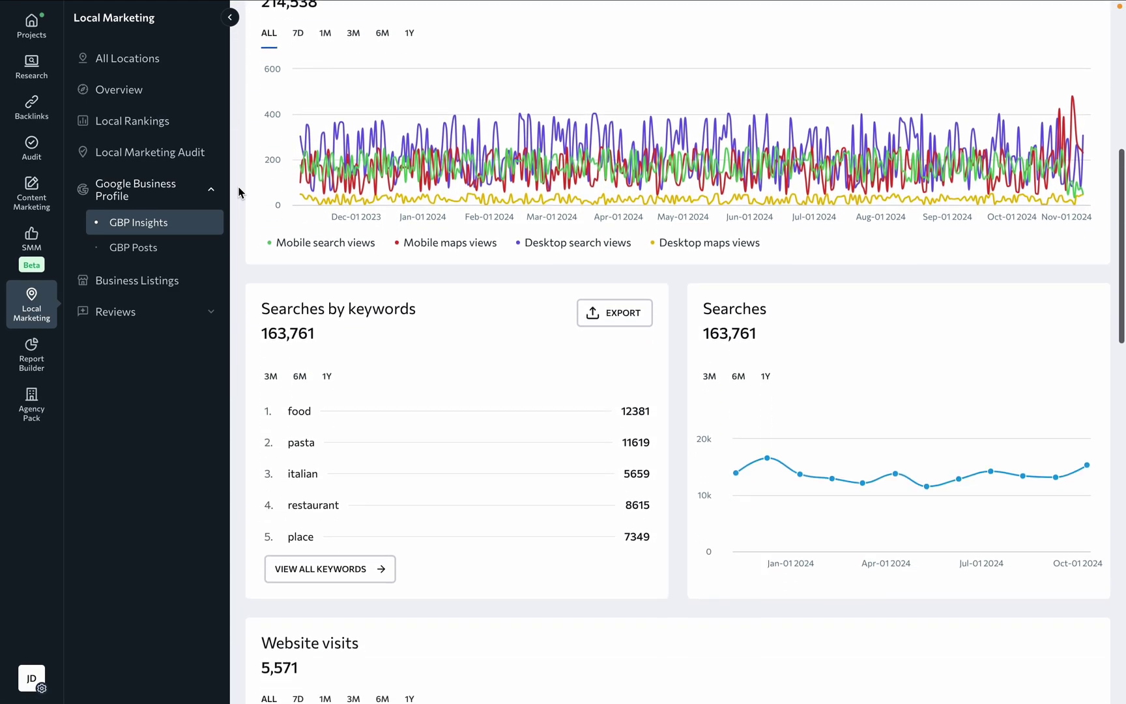
scroll(239, 191, "down", 6)
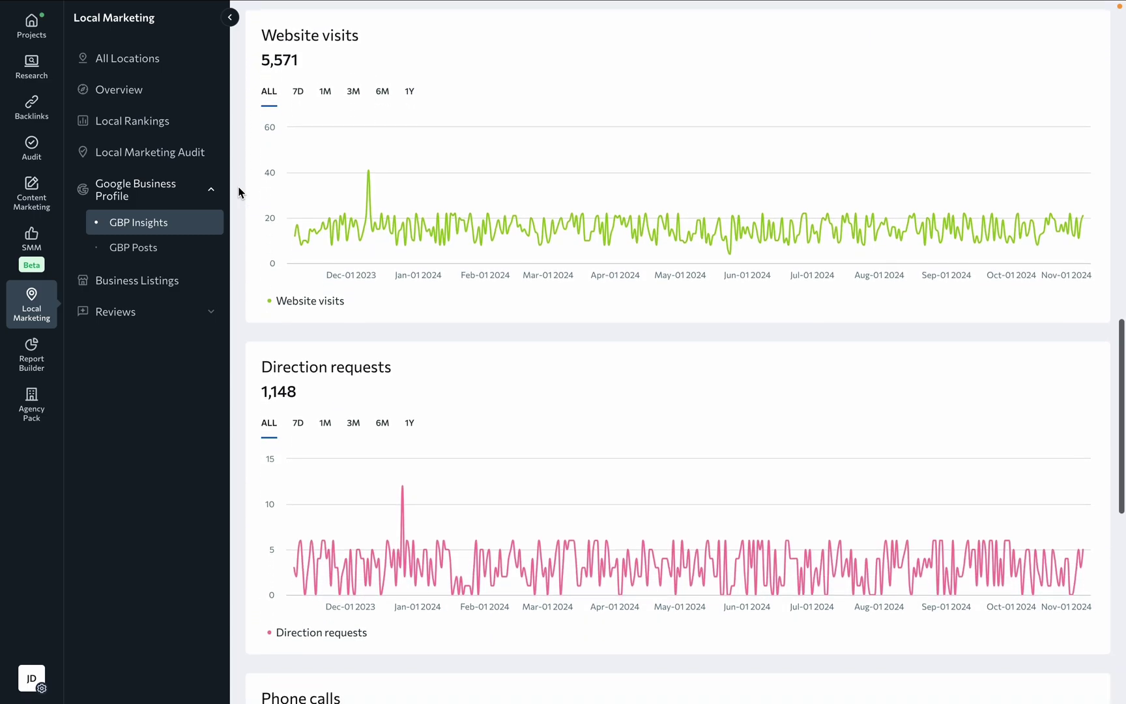
scroll(238, 191, "down", 6)
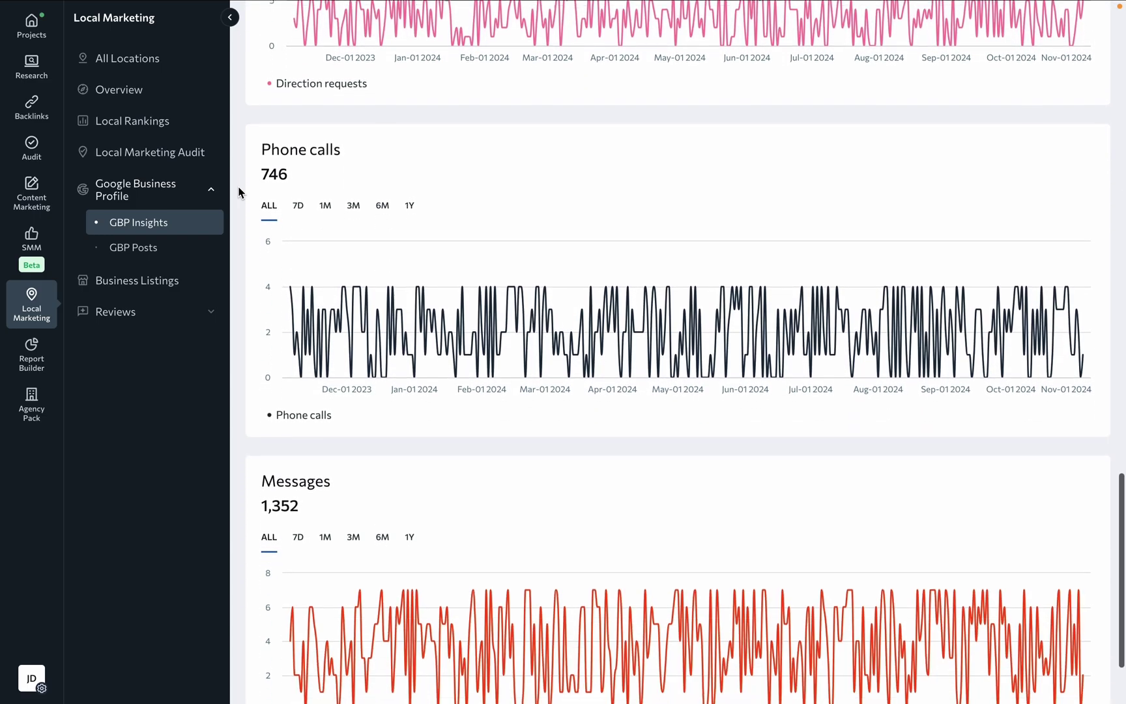
scroll(240, 191, "down", 1)
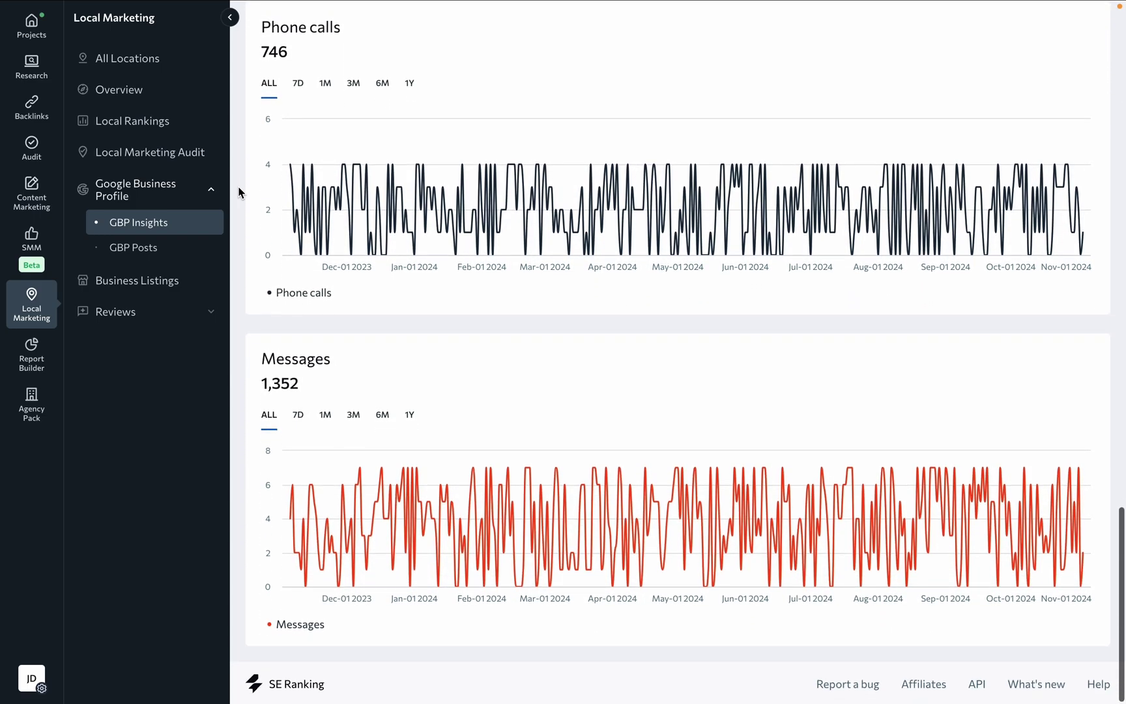
left_click(174, 249)
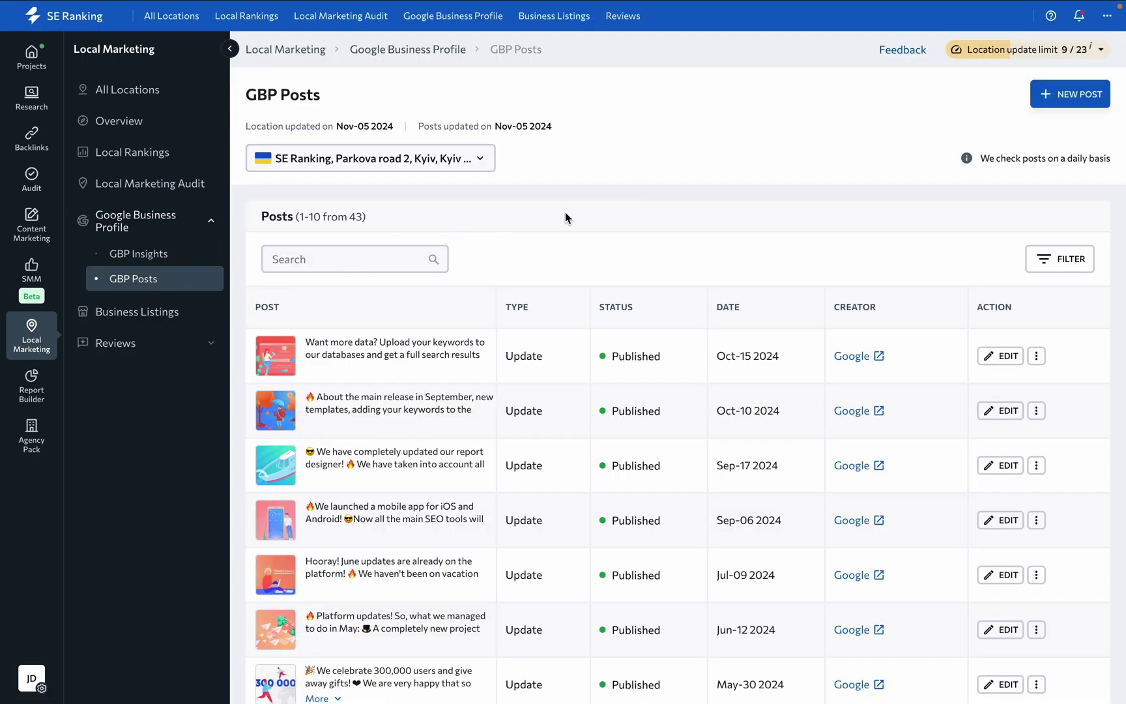
left_click(1070, 94)
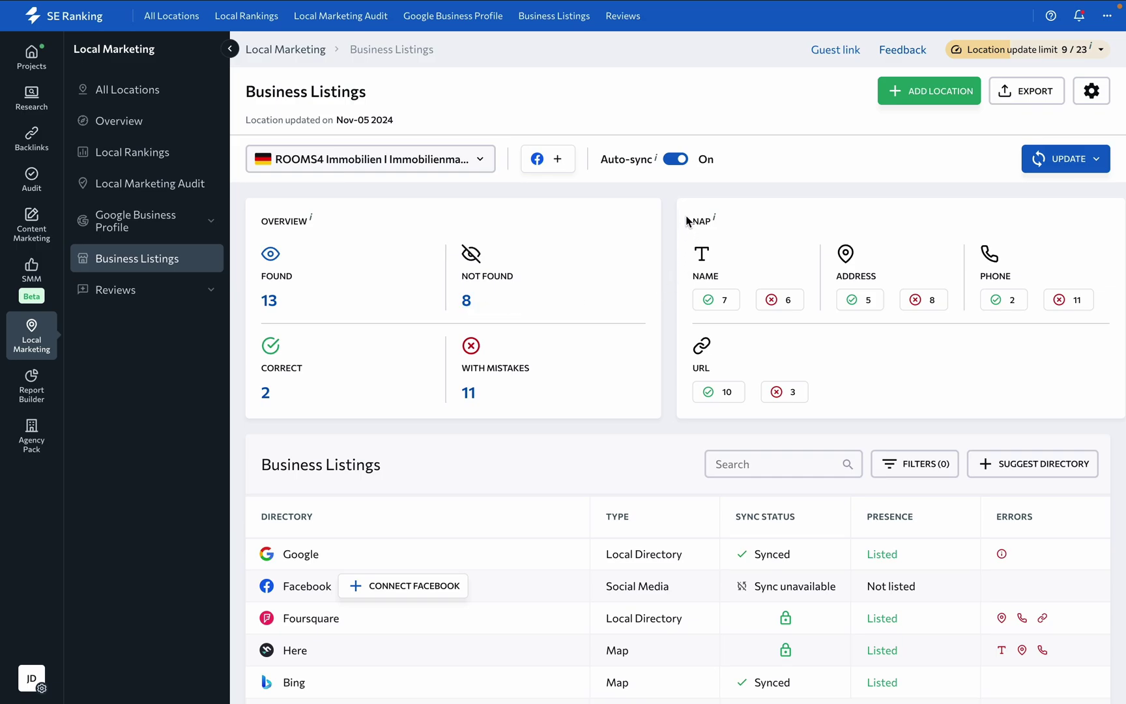
Step: Scroll the ROOMS4 directory table to check Google, Bing, Apple Maps and Facebook sync status
scroll(809, 372, "down", 2)
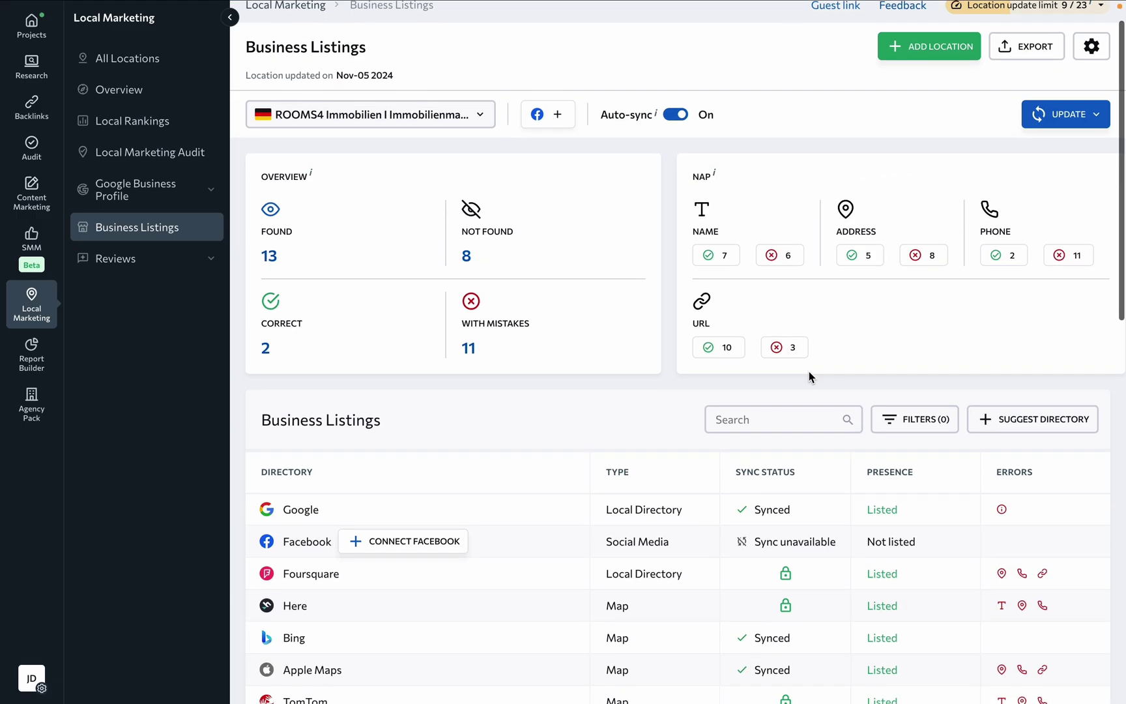
scroll(808, 371, "down", 1)
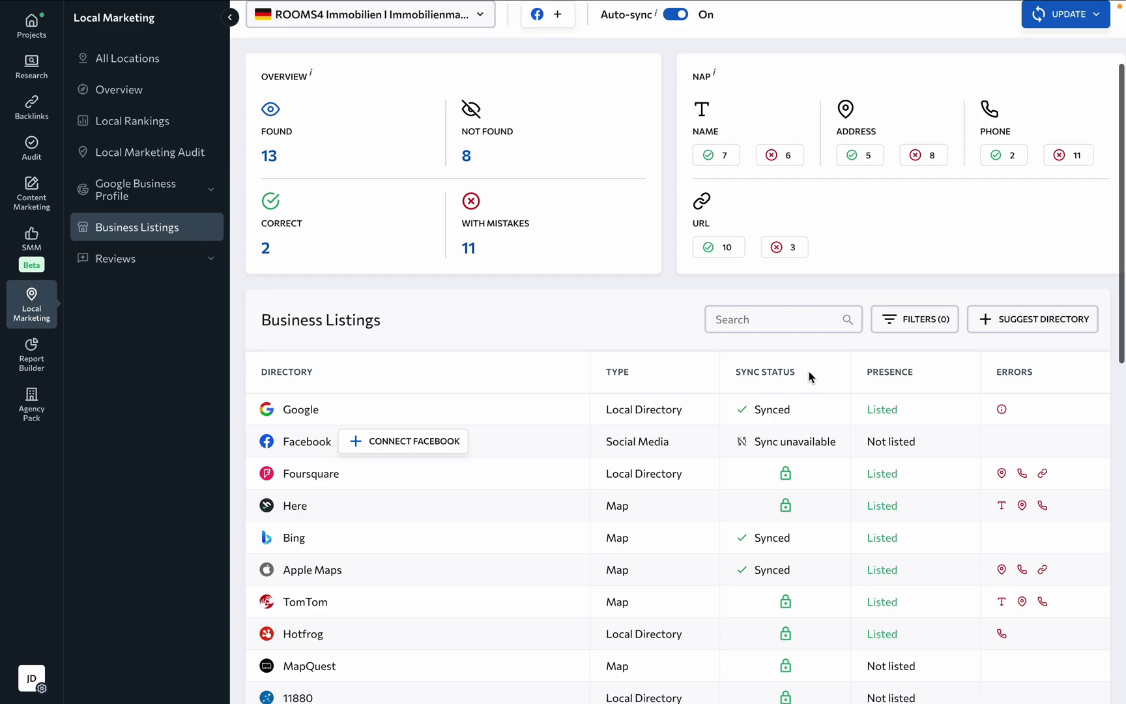
scroll(810, 377, "down", 4)
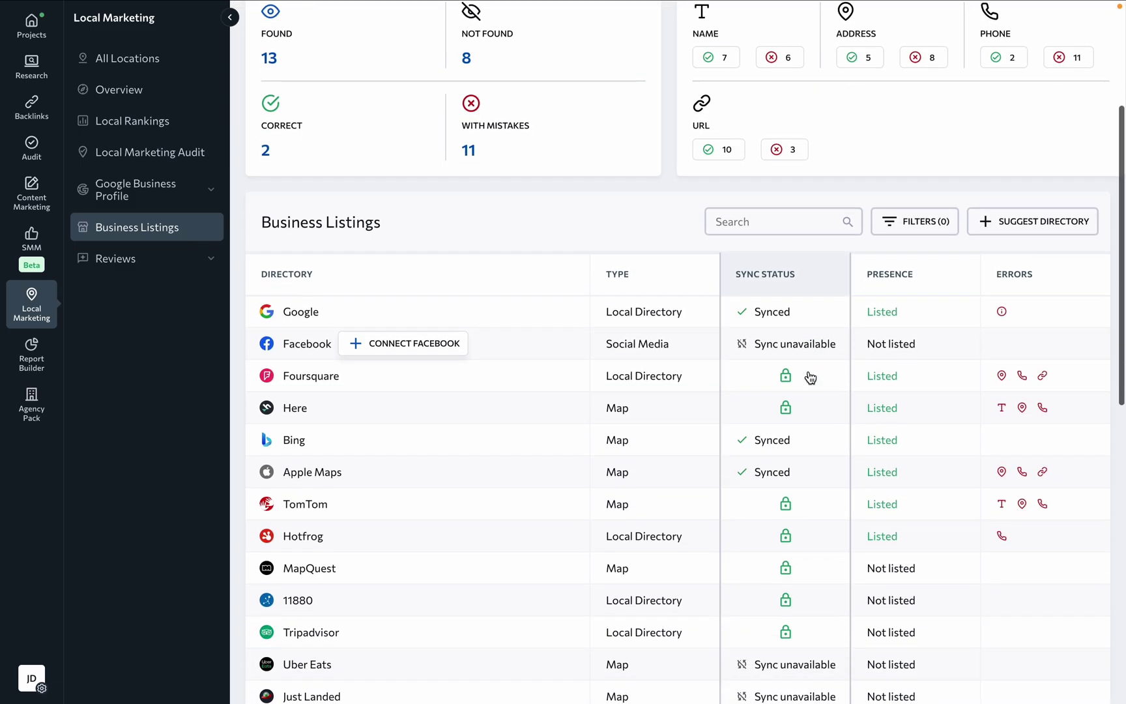
scroll(810, 377, "up", 4)
scroll(808, 371, "up", 3)
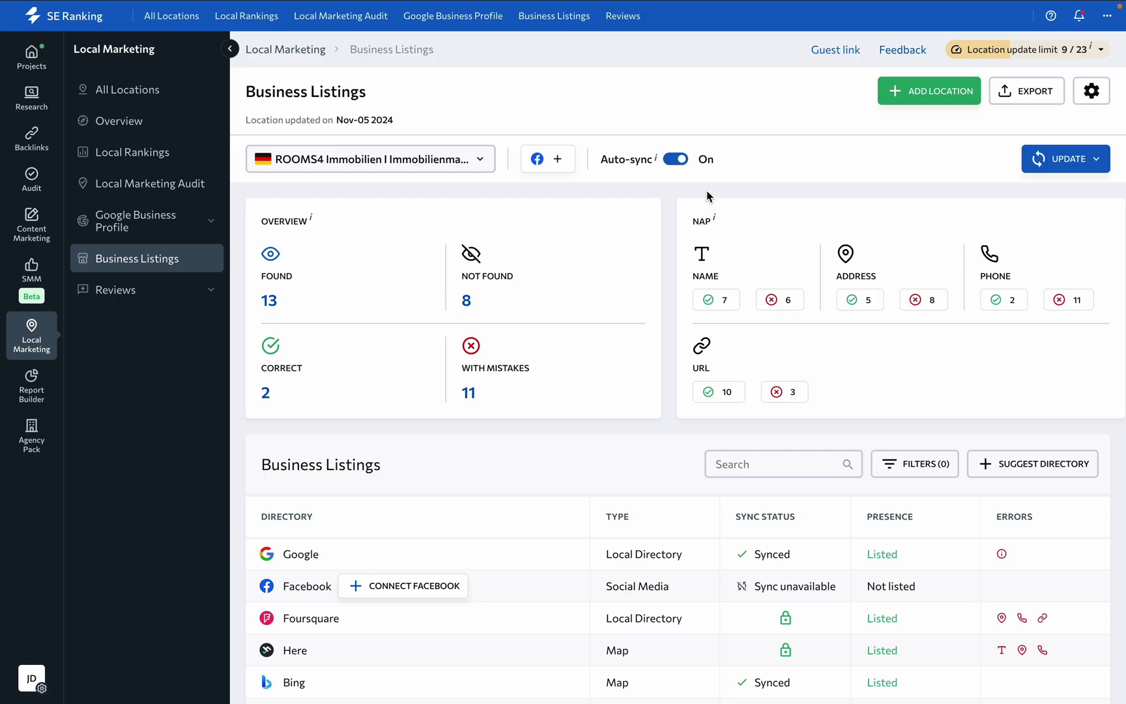
scroll(696, 459, "down", 4)
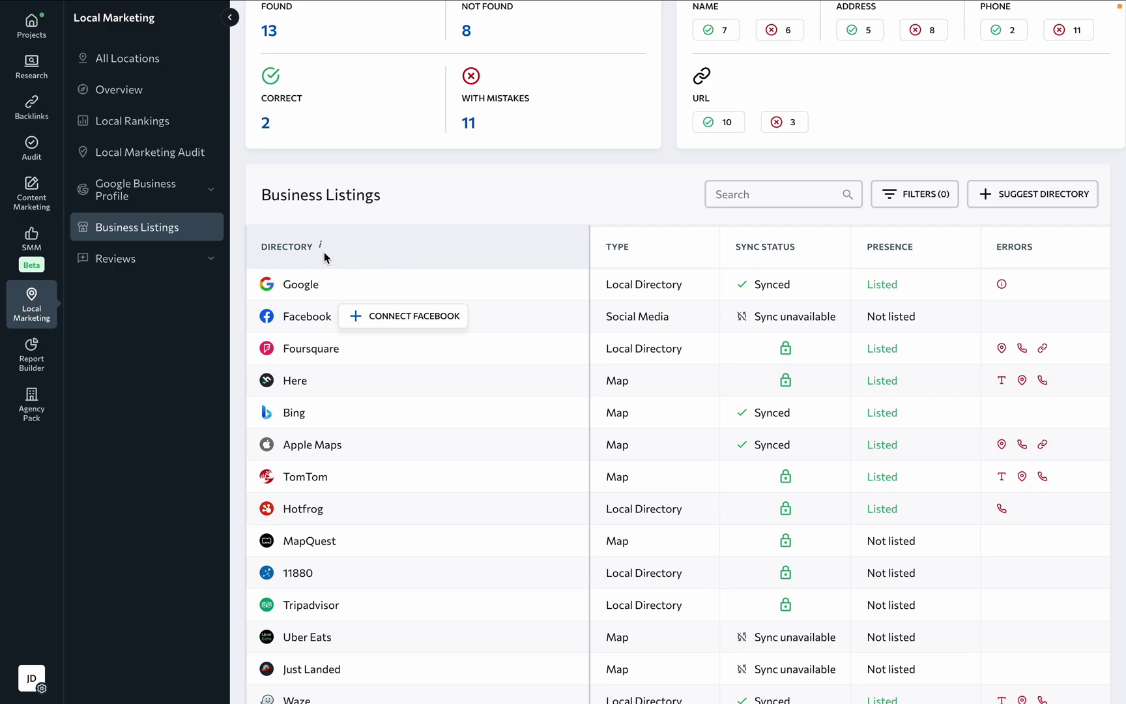
Step: Open Folk Osteria's Review List and scroll its 10 Google reviews
left_click(115, 258)
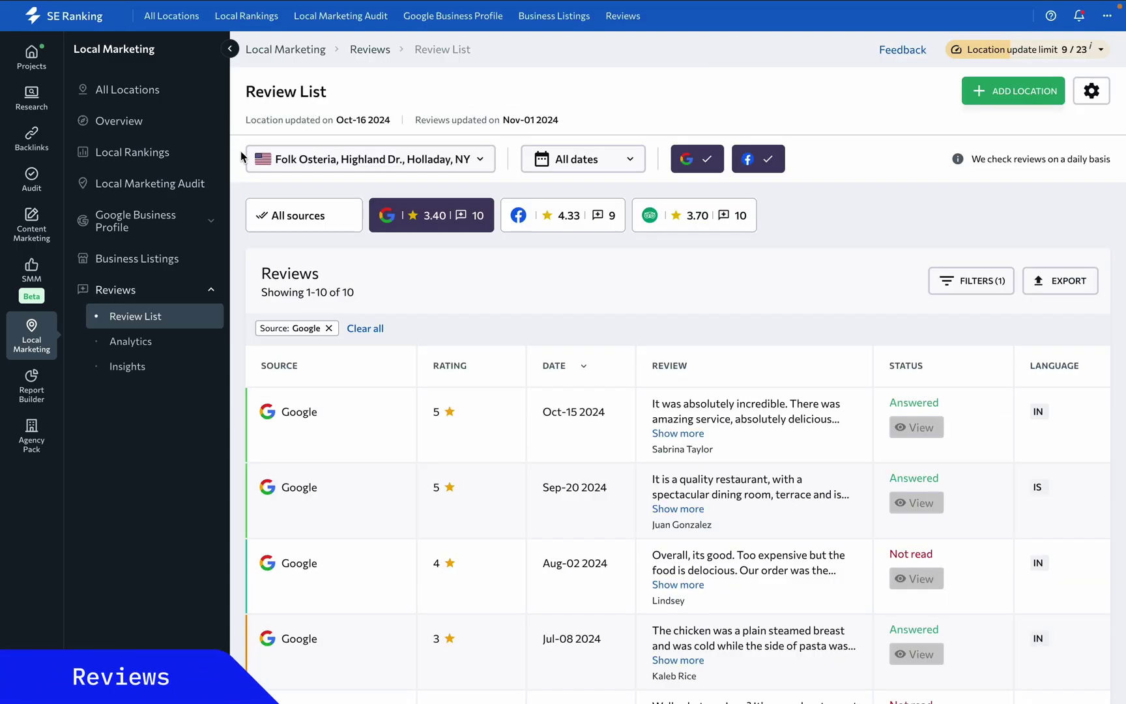
scroll(241, 300, "down", 3)
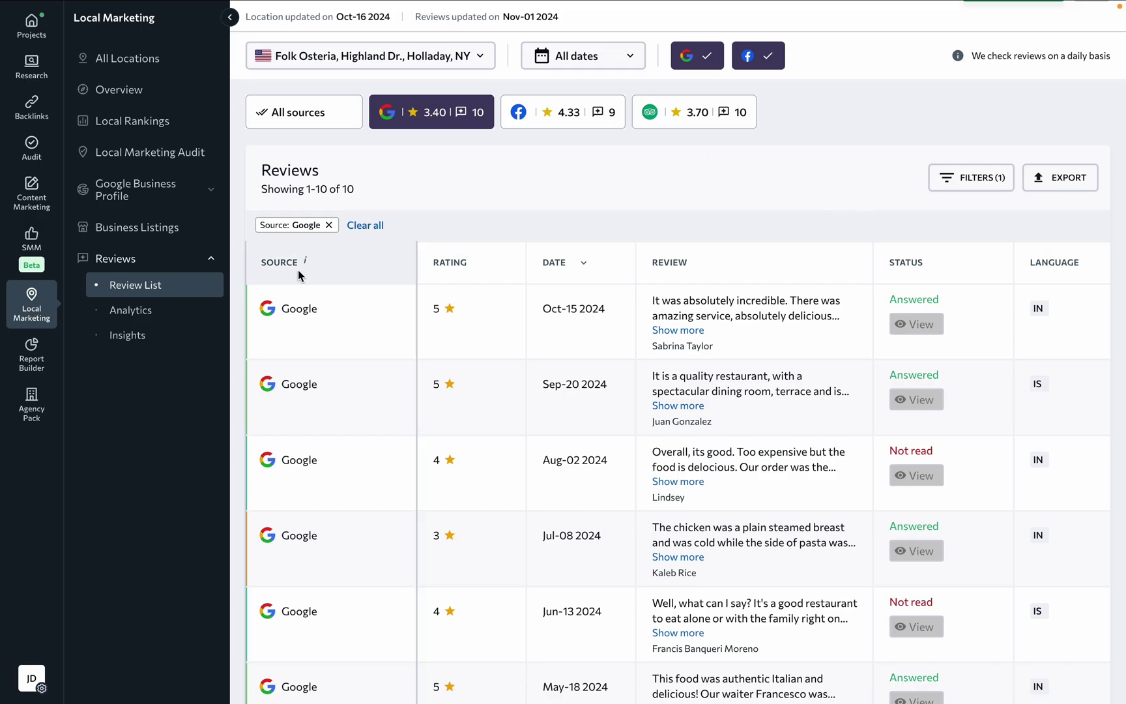
Step: View the Reviews Analytics page and scroll through its charts
left_click(163, 316)
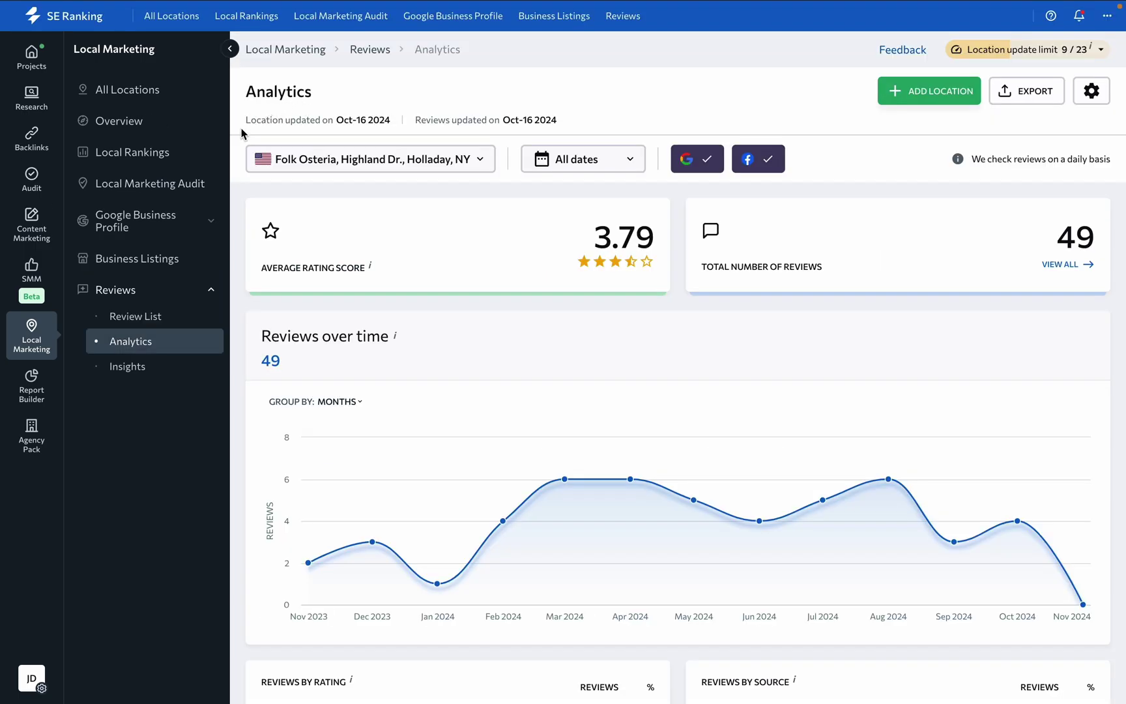
scroll(245, 283, "down", 3)
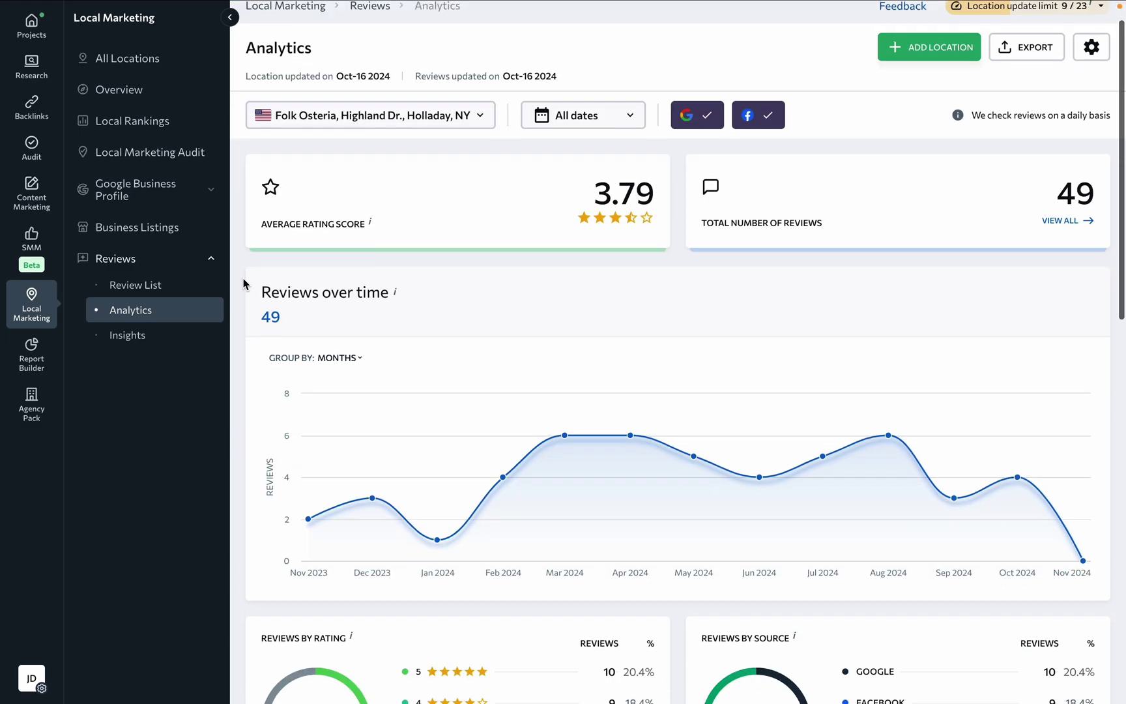
scroll(245, 283, "down", 5)
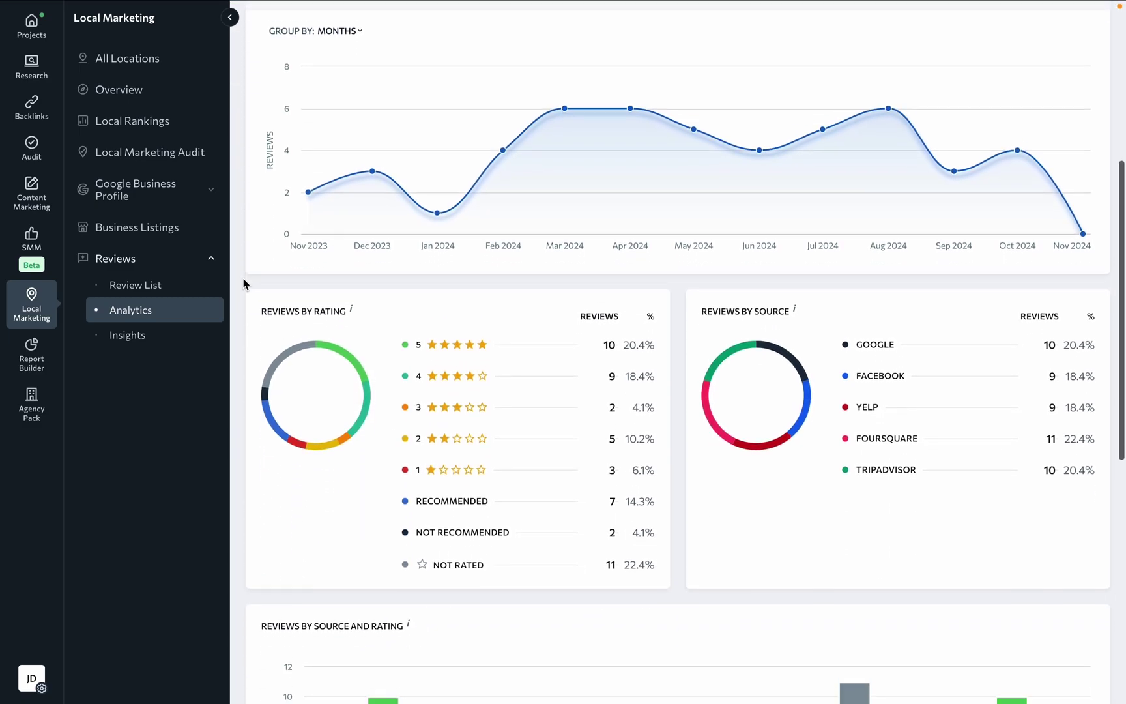
scroll(245, 283, "down", 4)
scroll(243, 284, "down", 5)
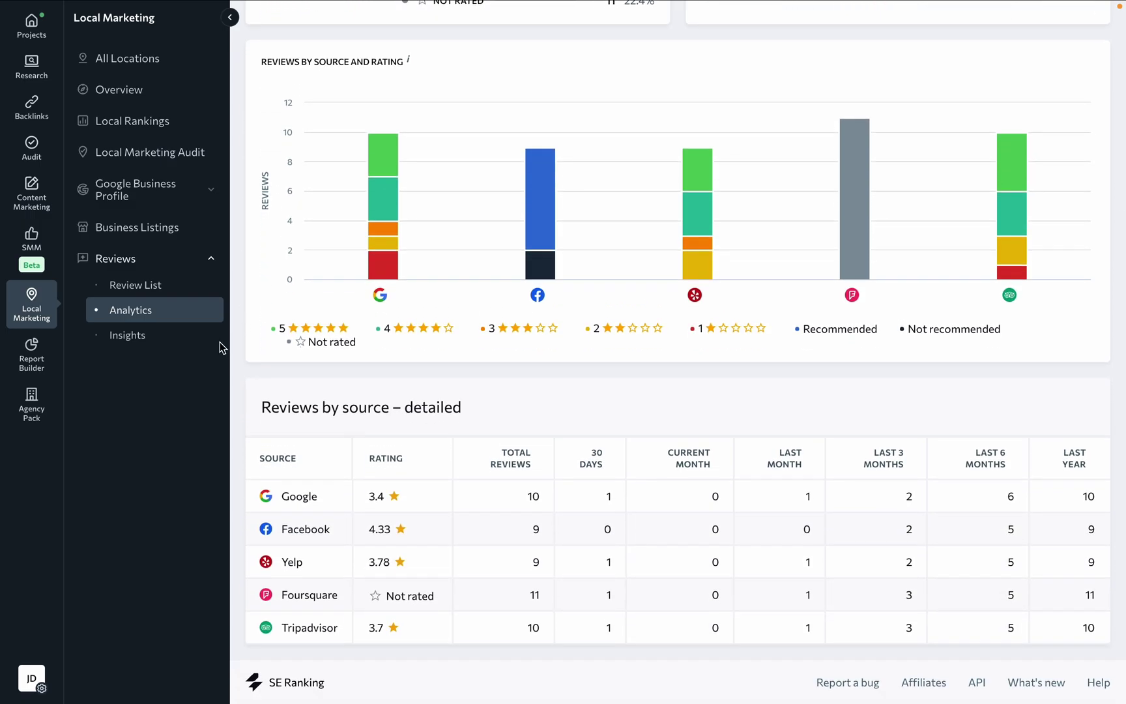
Step: View the Reviews Insights page and scroll through the keyword list
left_click(161, 338)
scroll(239, 352, "down", 2)
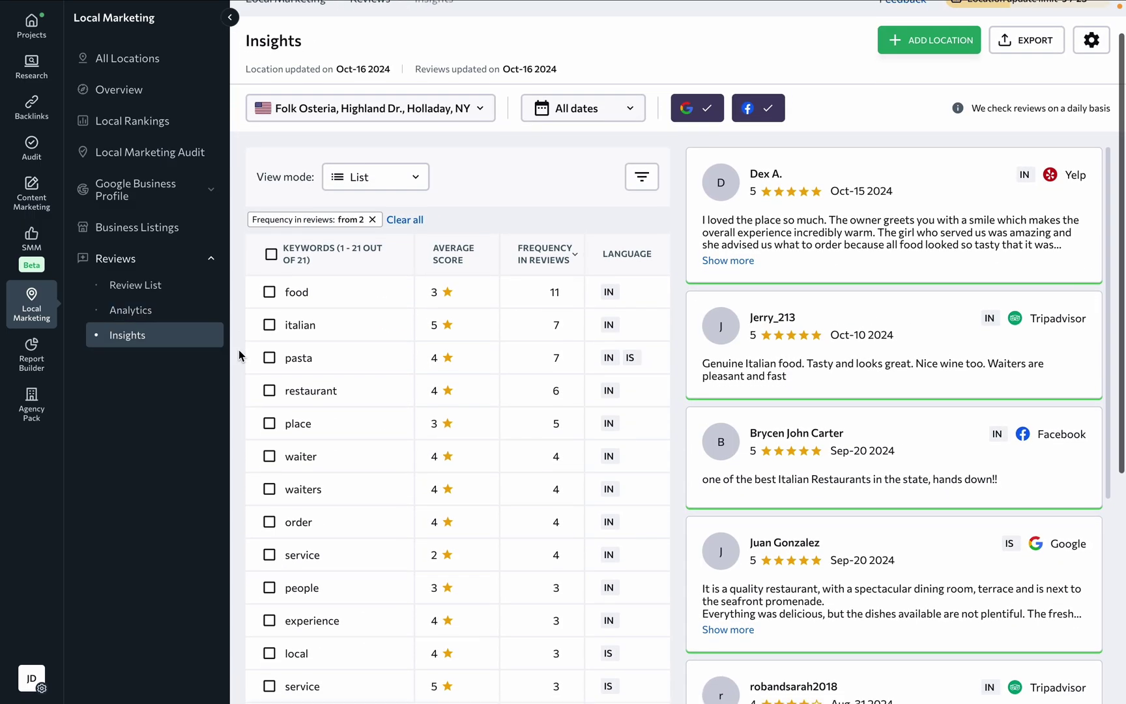
scroll(238, 352, "down", 2)
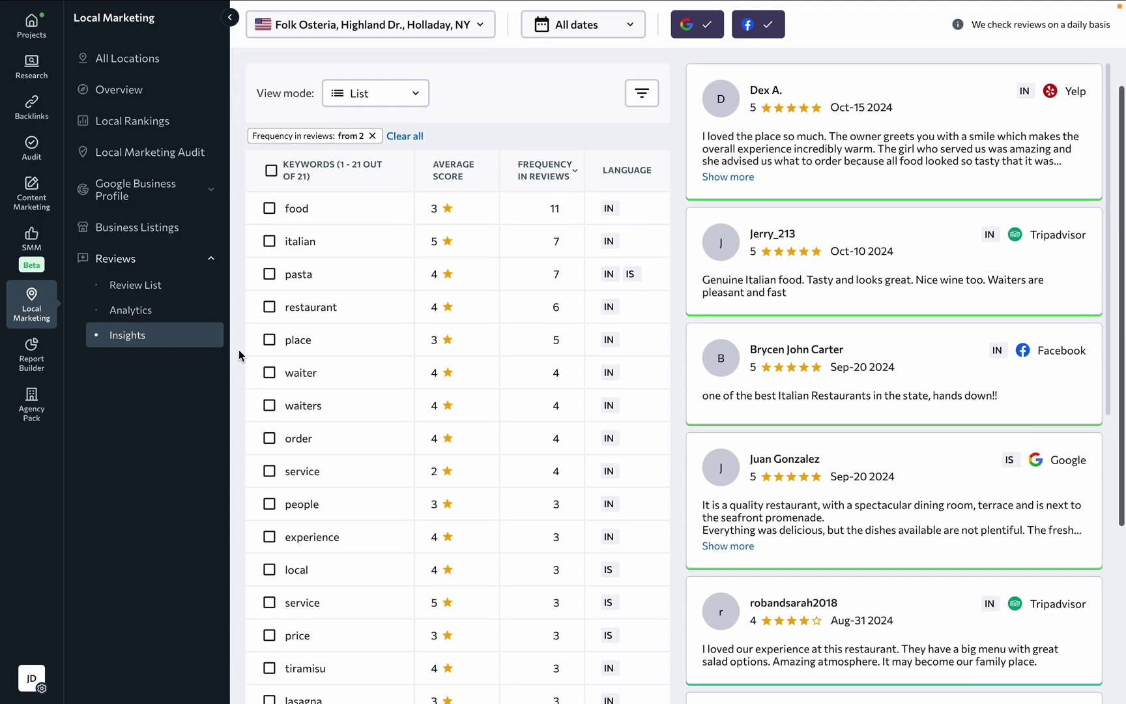
scroll(240, 354, "down", 2)
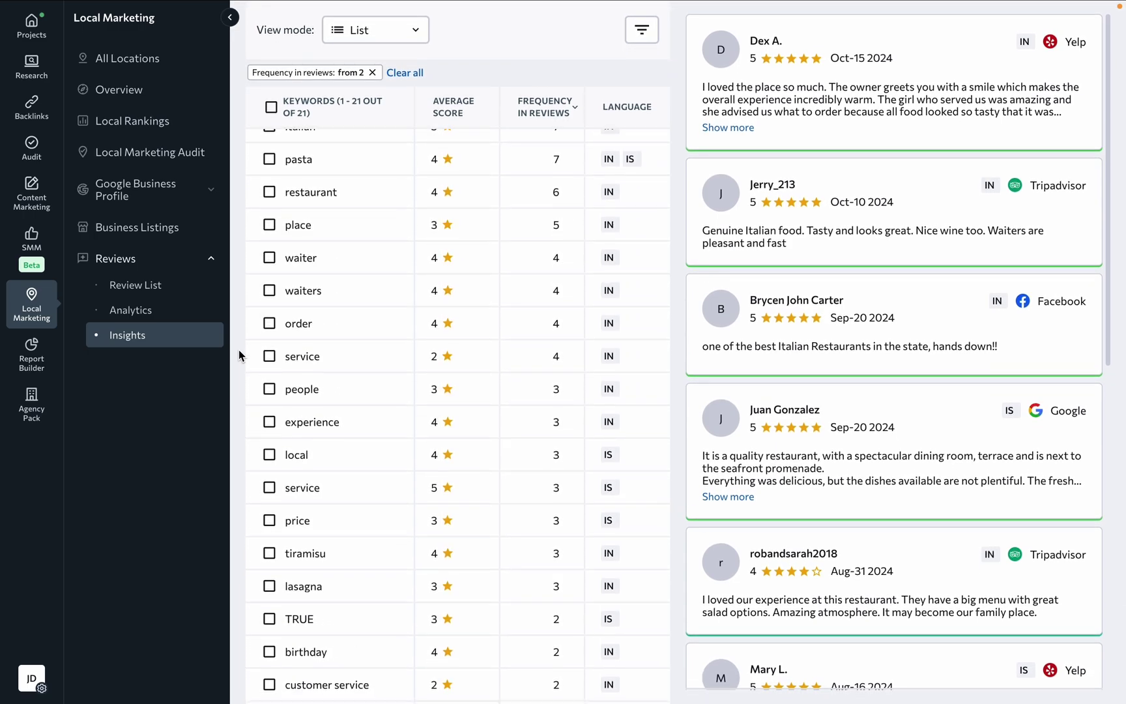
scroll(239, 356, "down", 2)
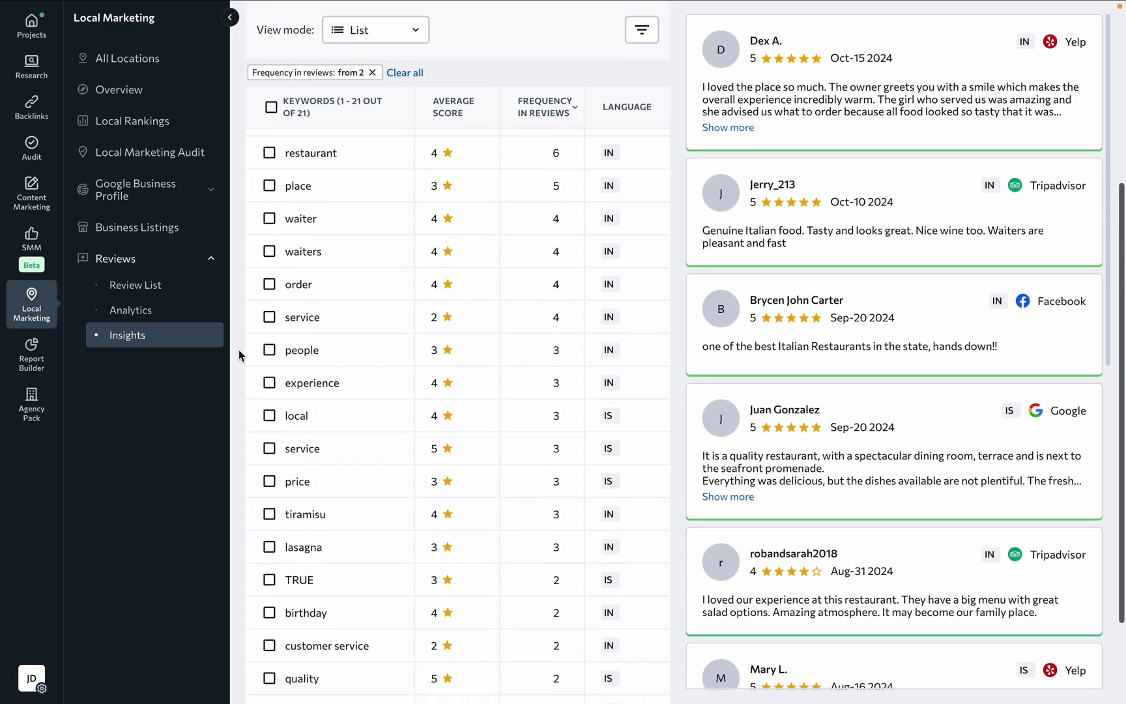
scroll(238, 355, "down", 2)
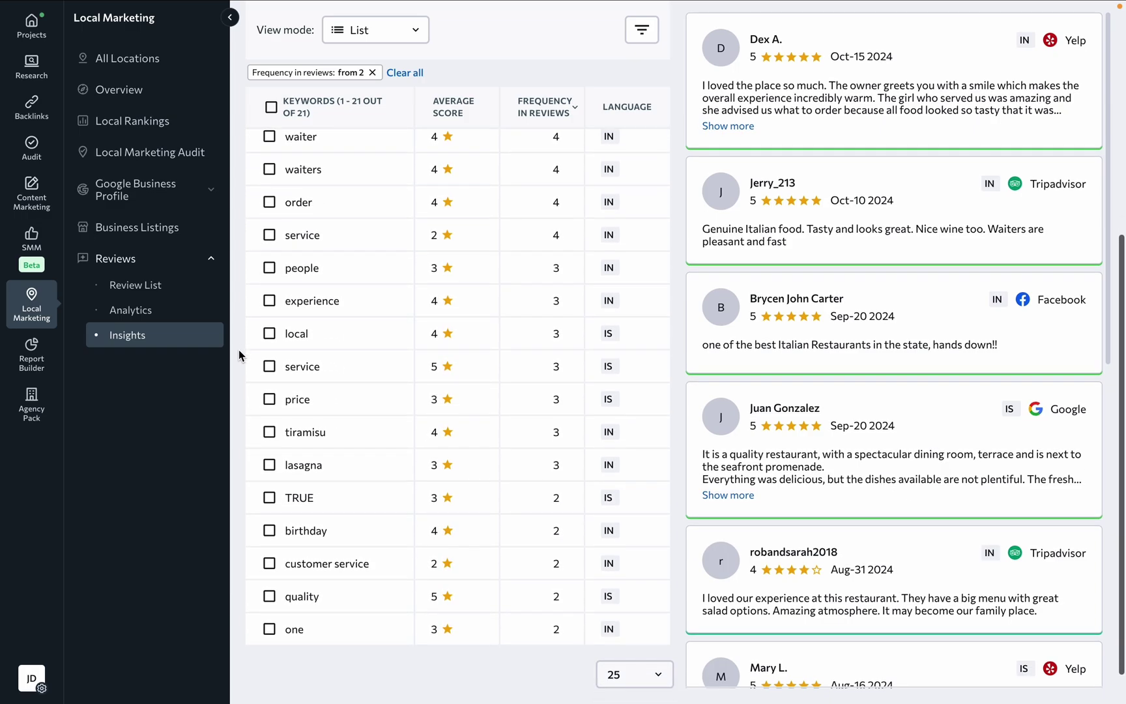
scroll(238, 349, "up", 10)
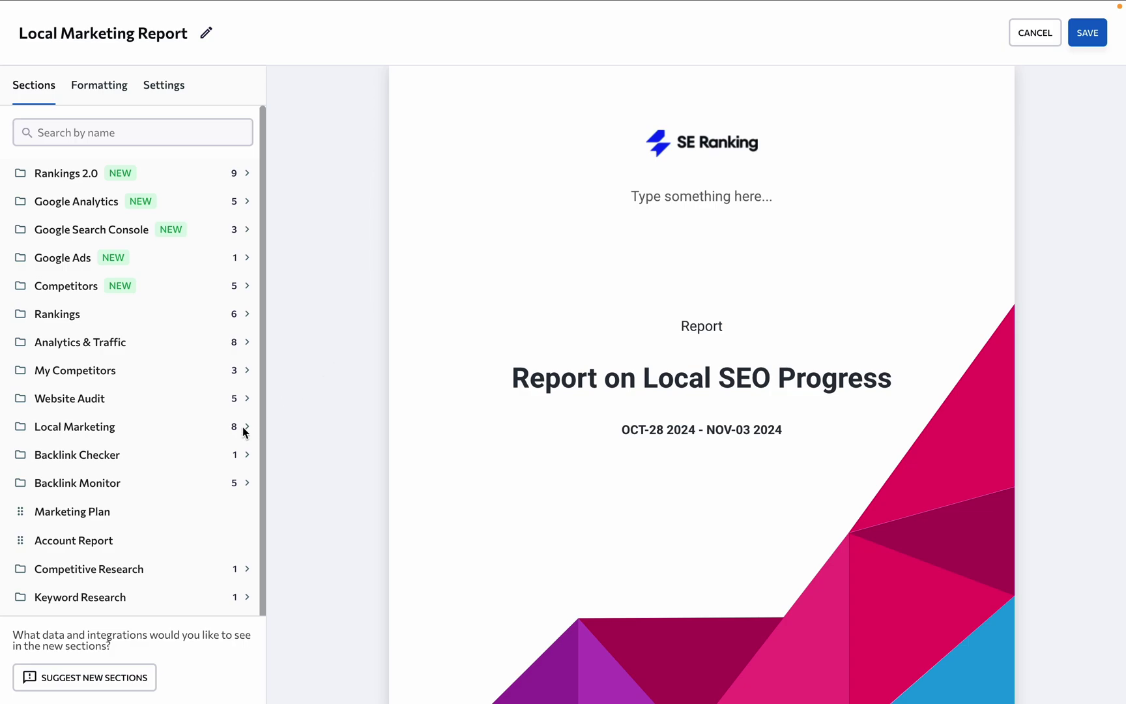
left_click(247, 432)
scroll(137, 441, "down", 1)
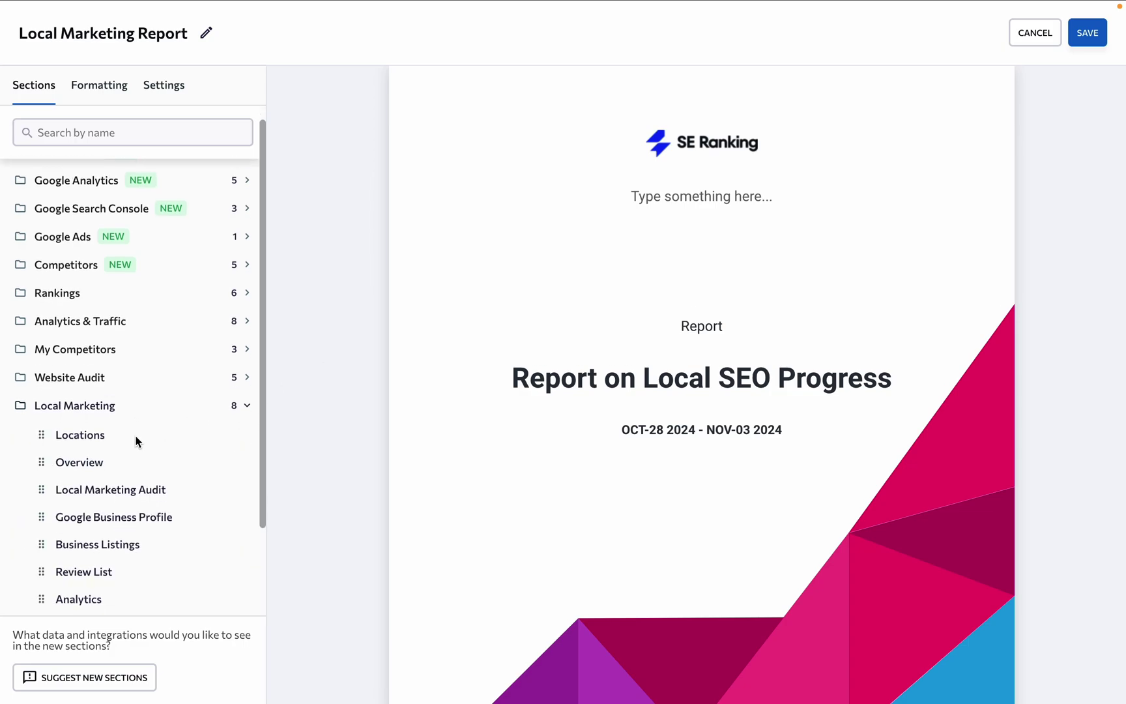
scroll(137, 442, "down", 3)
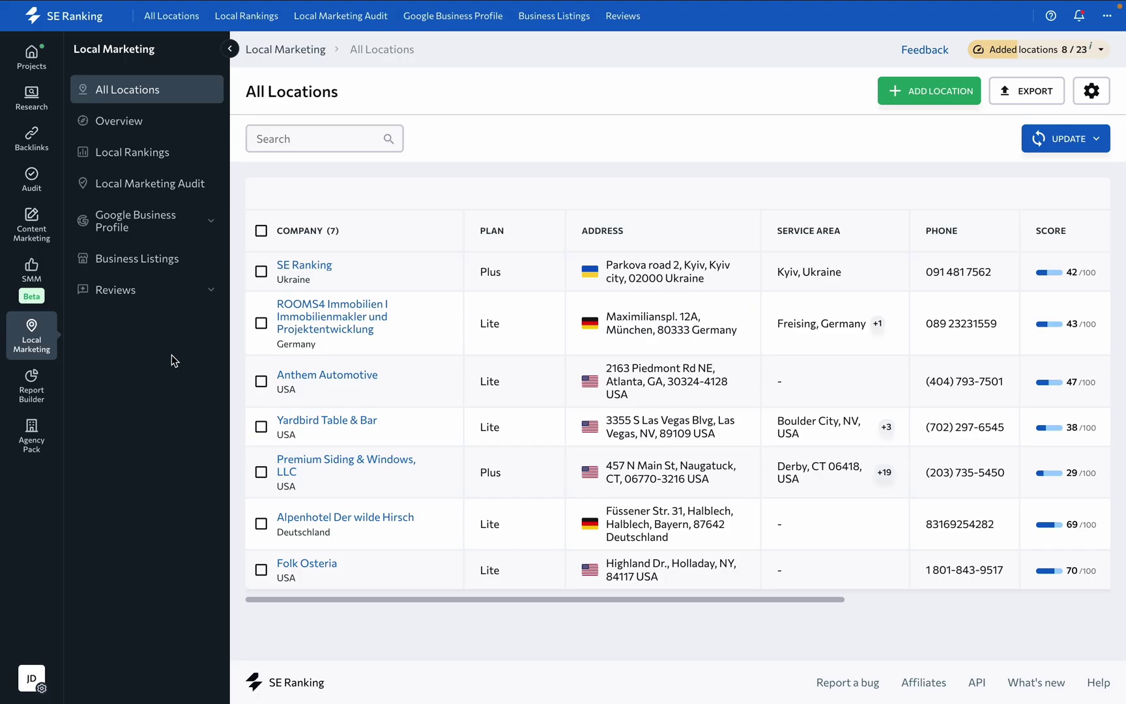
Step: Go from the current billing plan to Local Marketing add-on pricing: Lite $72/mo, Plus $184/mo
left_click(31, 677)
left_click(111, 307)
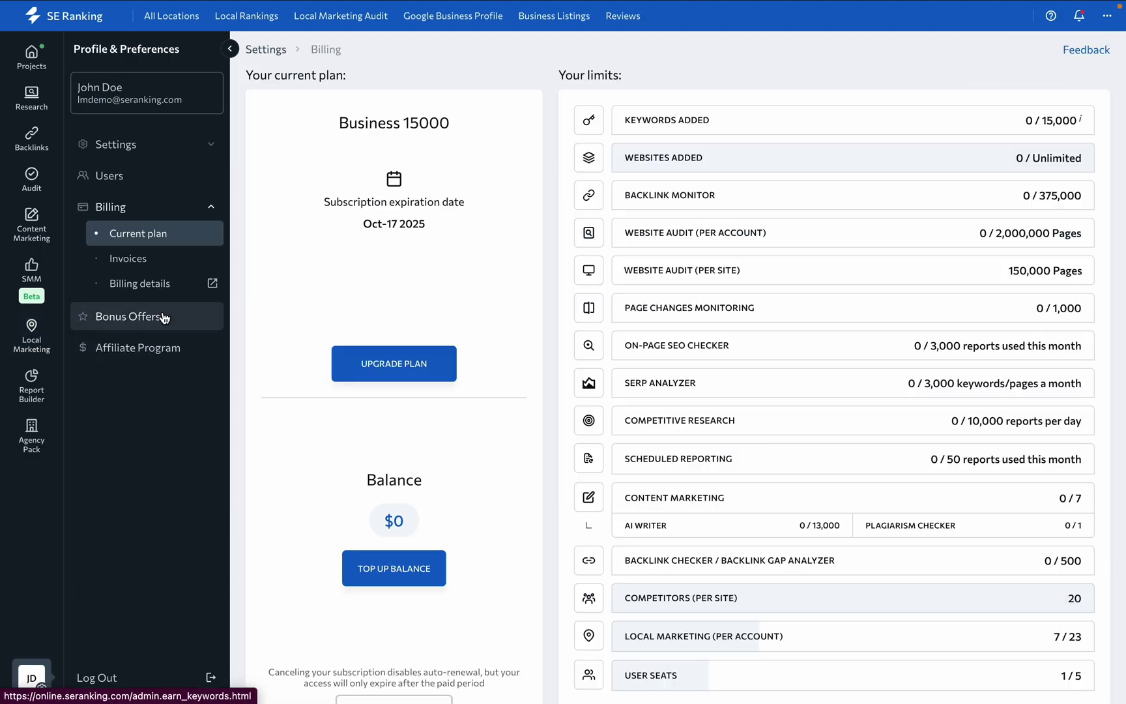
left_click(401, 365)
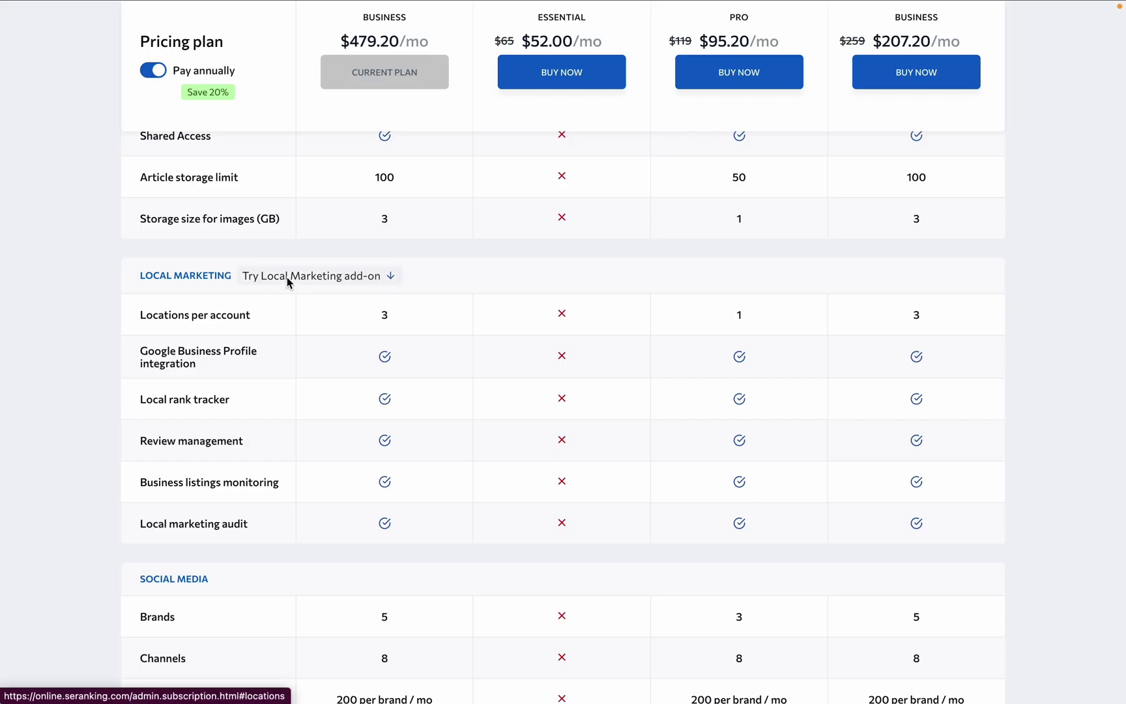
left_click(391, 277)
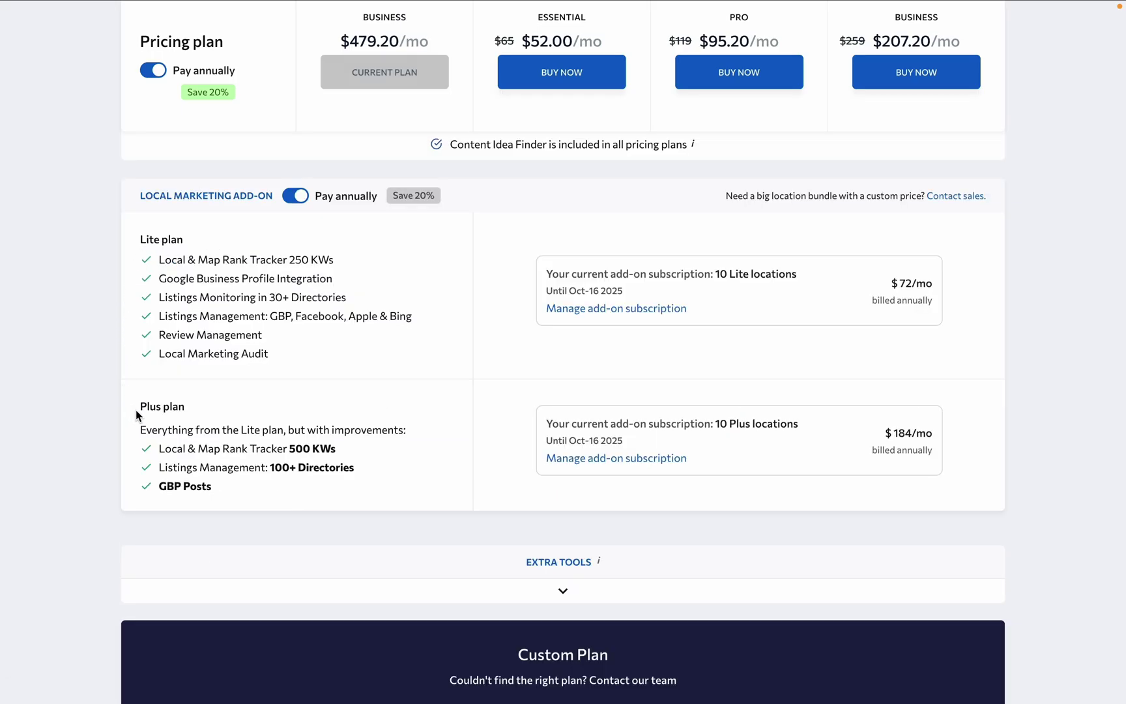